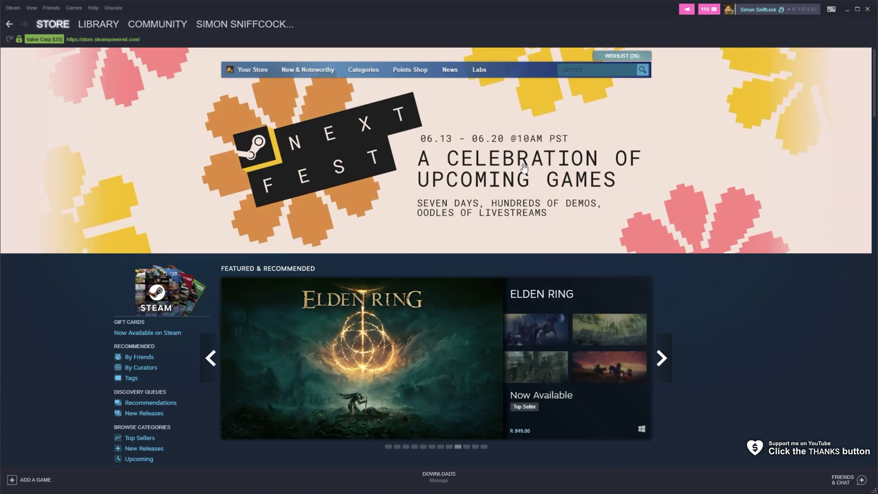
# Open the Next Fest page from the store banner and highlight the unlocked-level line of the Summer Next Fest 2022 badge
pyautogui.click(524, 167)
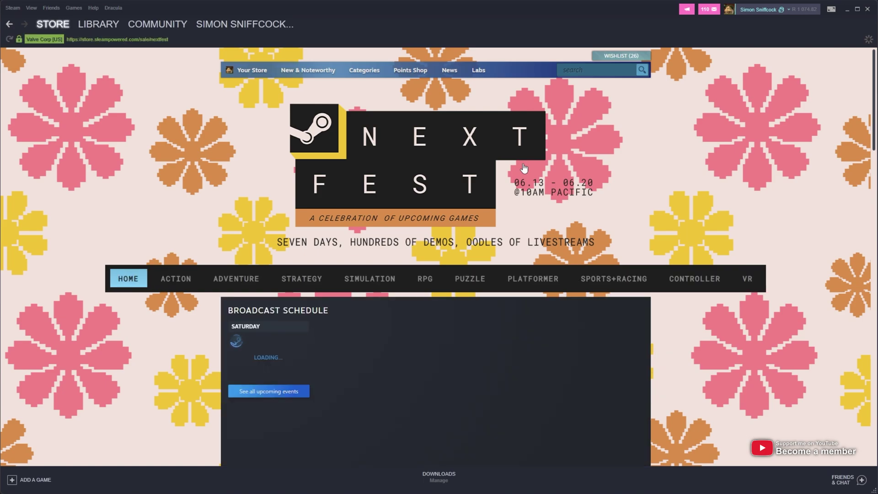
pyautogui.scroll(-2, 462, 213)
pyautogui.scroll(-5, 404, 236)
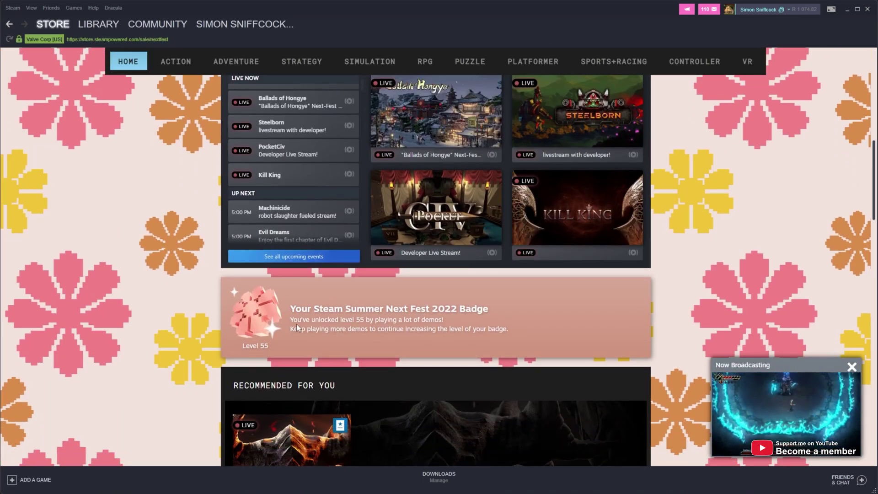
pyautogui.moveTo(291, 319); pyautogui.dragTo(452, 323)
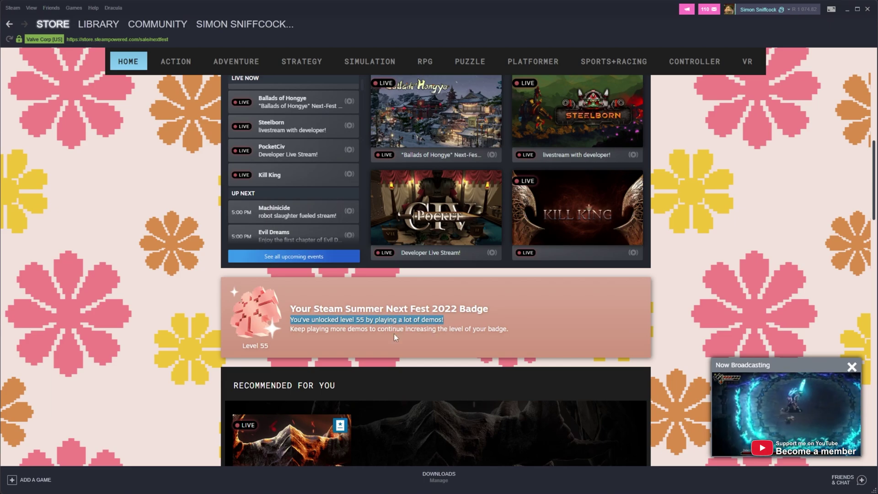
pyautogui.scroll(-3, 594, 322)
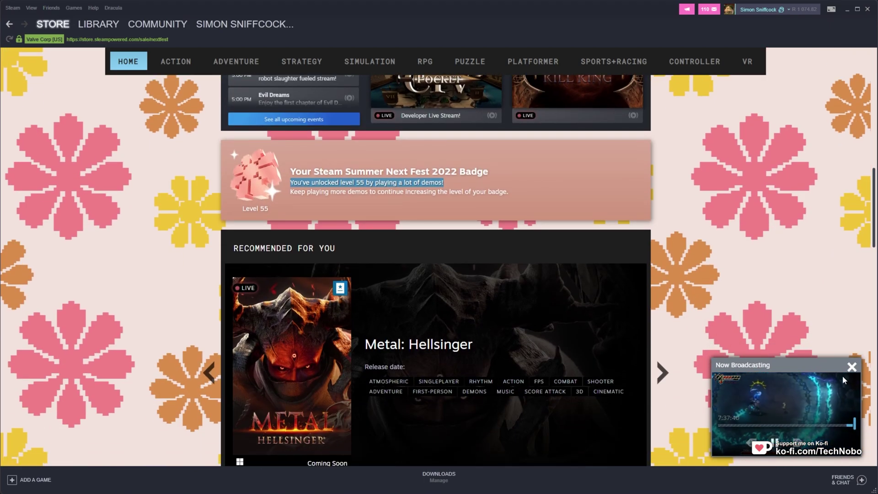
# Dismiss the floating broadcast player, highlight the demo match count and look through the Popular Upcoming demos
pyautogui.click(851, 366)
pyautogui.scroll(-5, 663, 326)
pyautogui.scroll(-5, 650, 321)
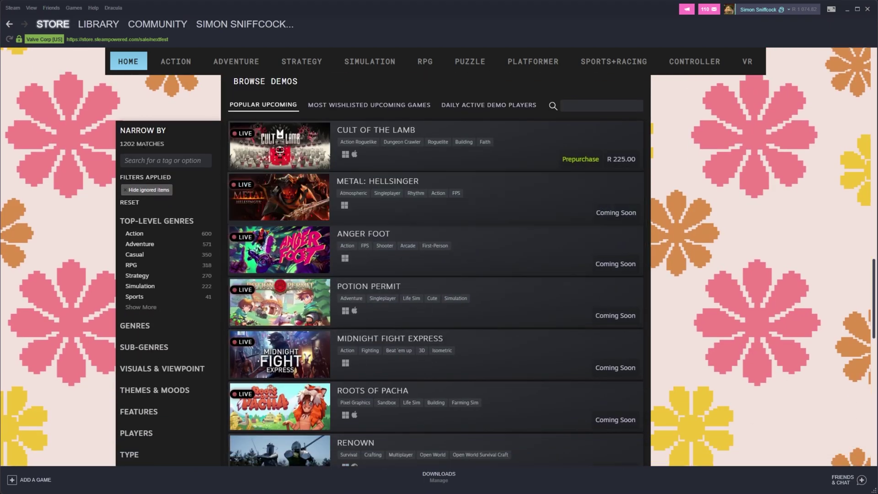
pyautogui.moveTo(118, 144); pyautogui.dragTo(136, 144)
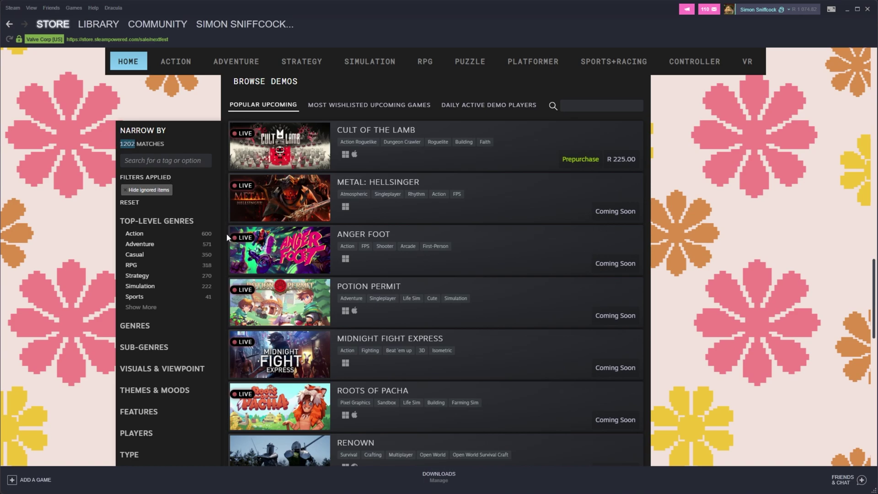
pyautogui.moveTo(503, 274)
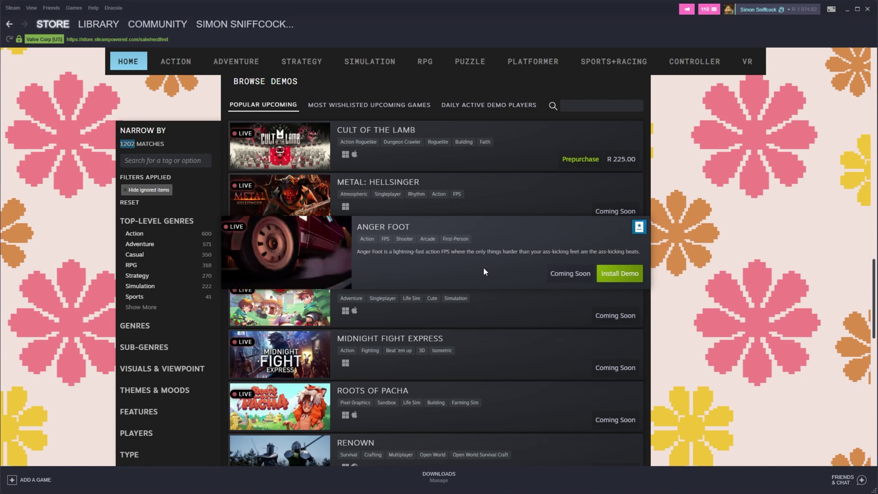
pyautogui.moveTo(501, 292)
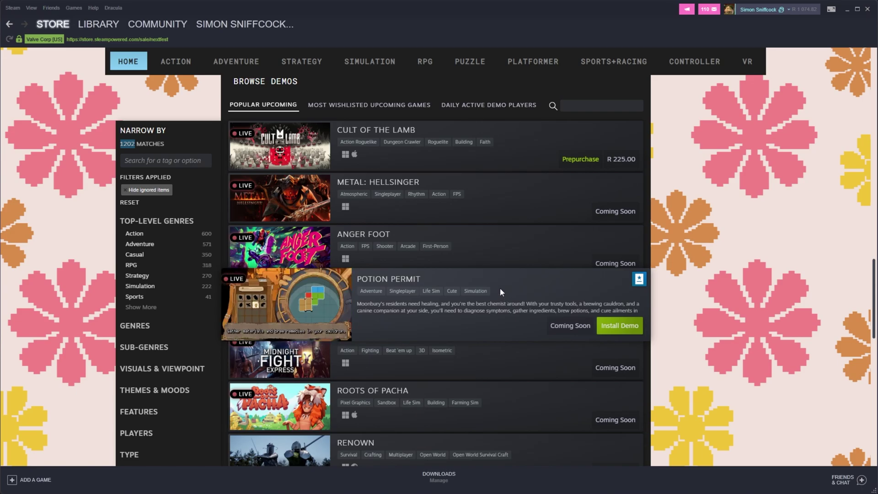
pyautogui.scroll(-4, 465, 274)
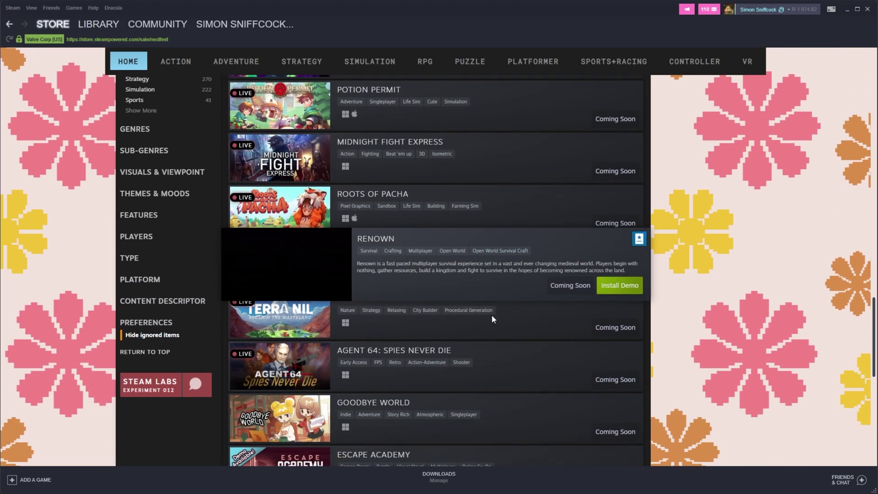
pyautogui.scroll(-2, 492, 315)
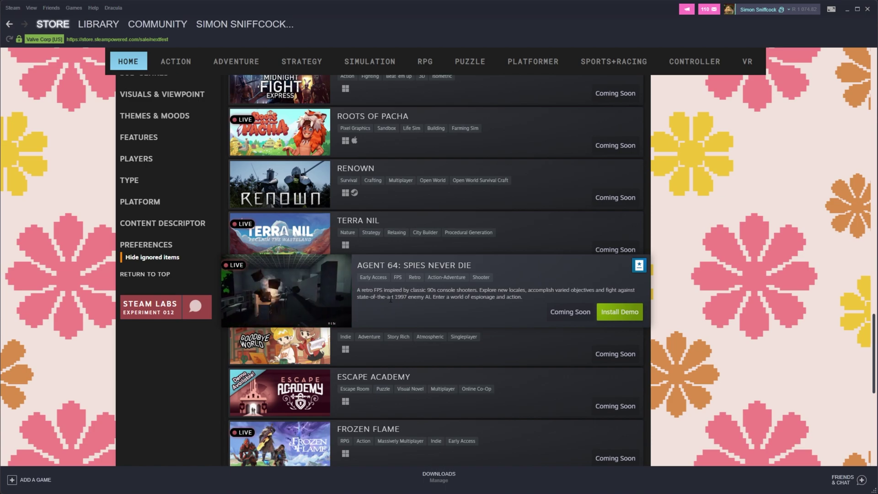
pyautogui.moveTo(333, 334)
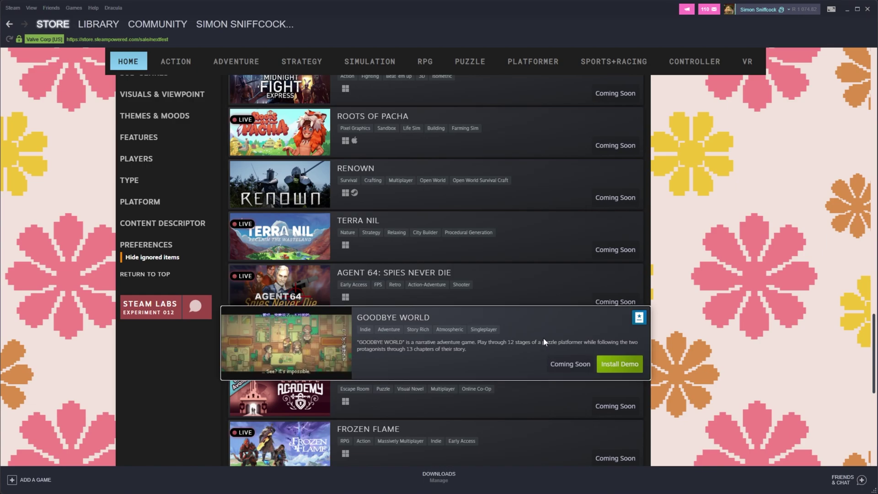
# Return to the Summer Next Fest 2022 badge section and highlight the badge level in its description
pyautogui.scroll(15, 543, 338)
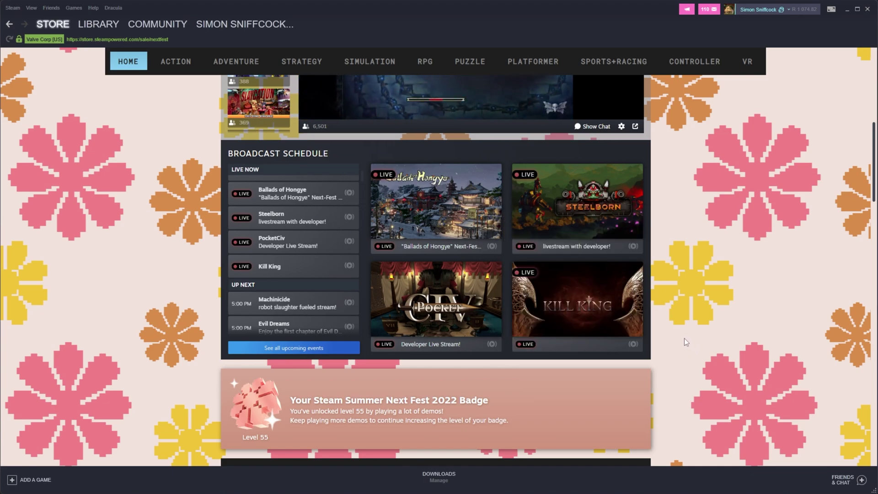
pyautogui.scroll(-2, 647, 358)
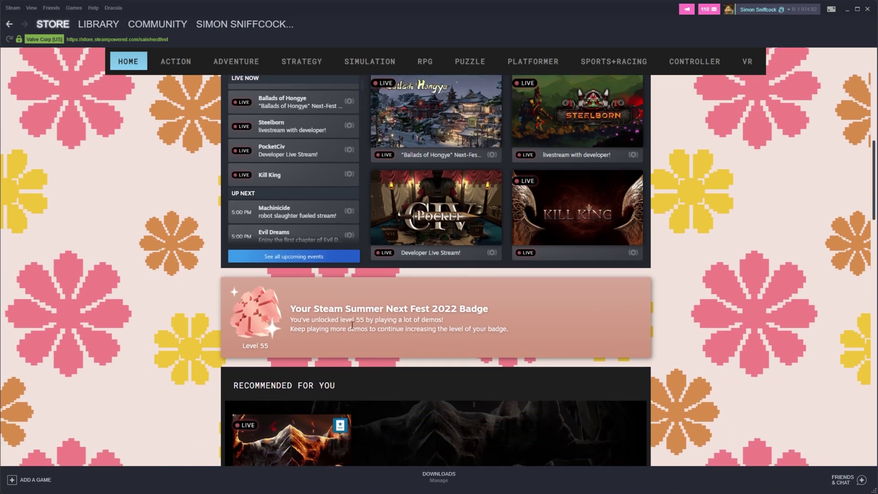
pyautogui.moveTo(340, 320); pyautogui.dragTo(358, 321)
# Sort the profile's badges by Completed and open the 2022 Steam Next Fest June Edition badge to check its requirement
pyautogui.moveTo(243, 26)
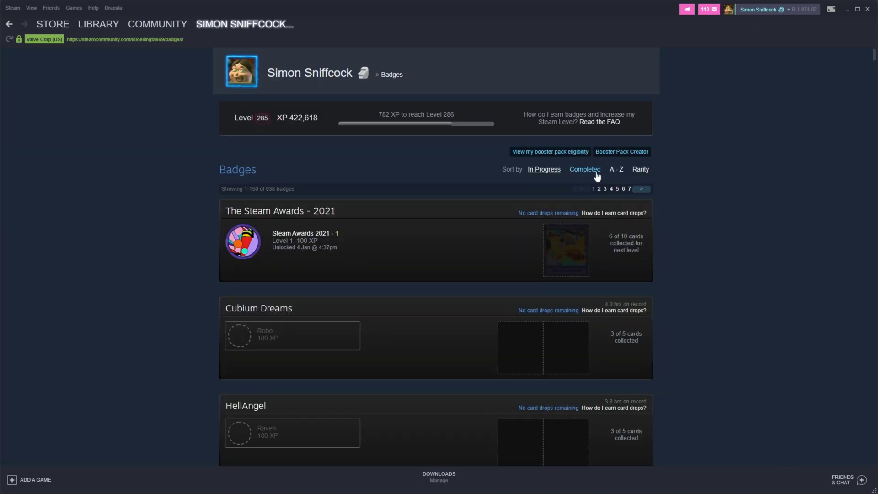
pyautogui.click(593, 173)
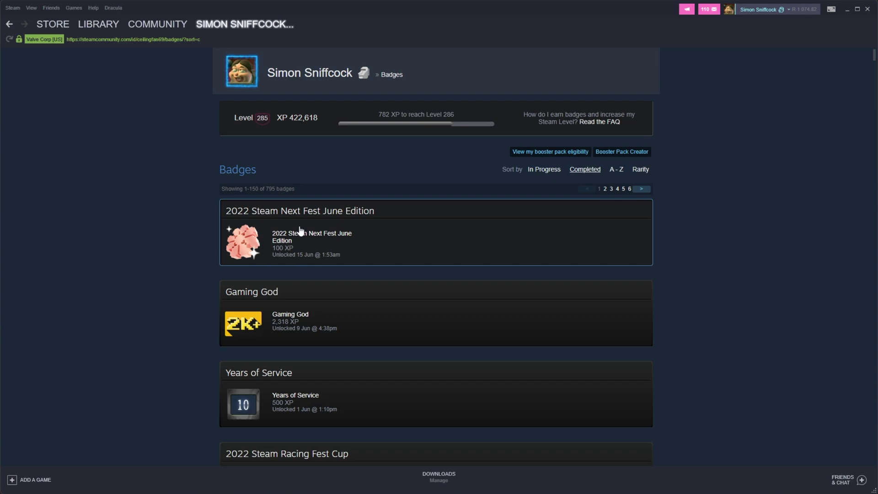
pyautogui.click(340, 234)
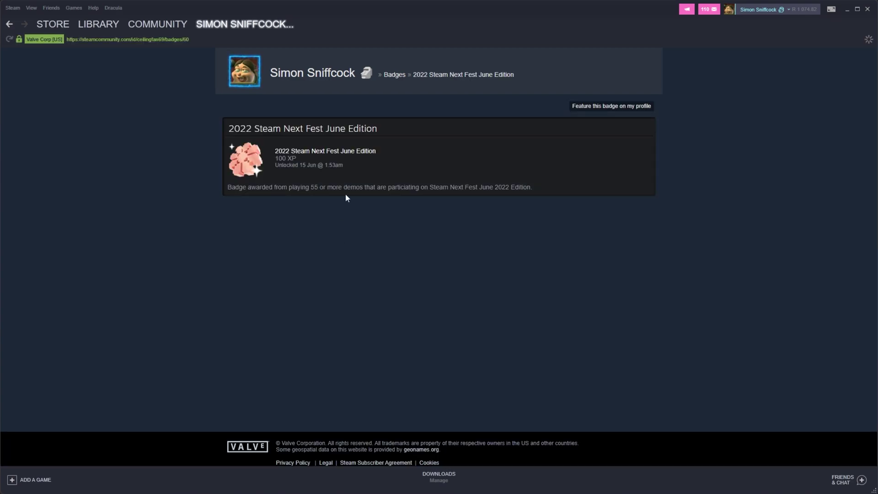
pyautogui.doubleClick(316, 187)
# Go back through the badge and profile pages to the beginning of the Next Fest page
pyautogui.hotkey('alt', 'Left')
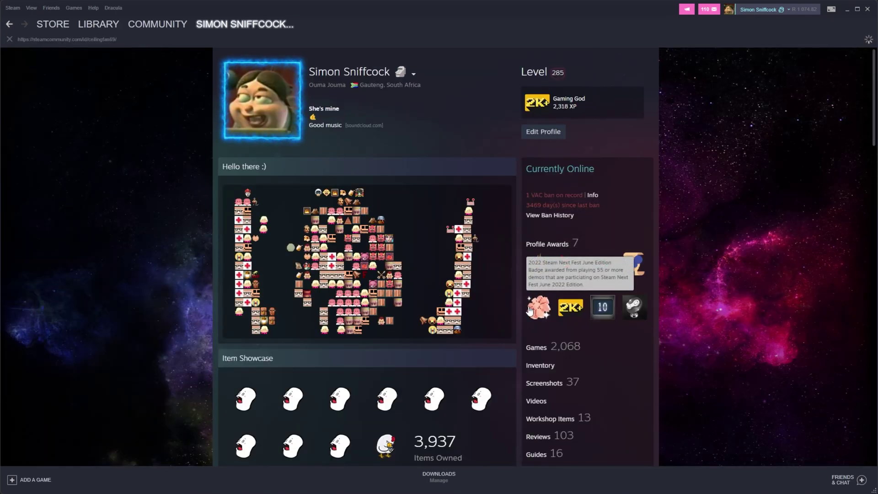
pyautogui.click(10, 25)
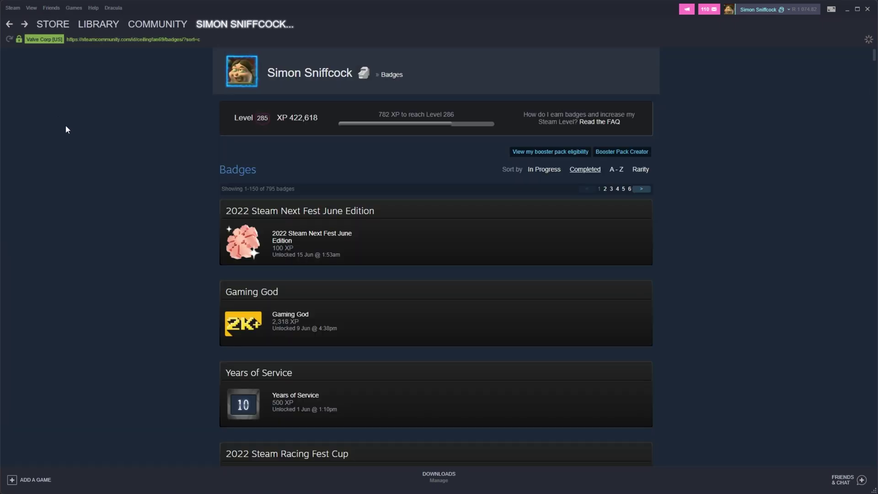
pyautogui.click(14, 26)
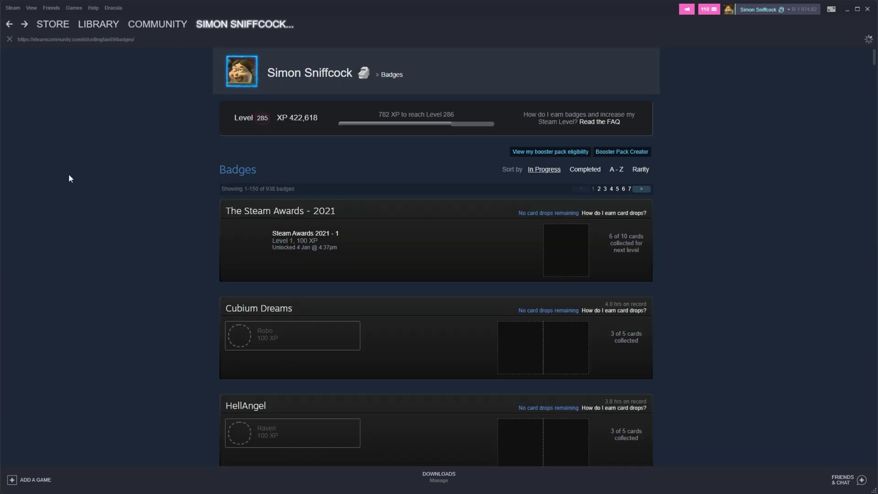
pyautogui.click(10, 24)
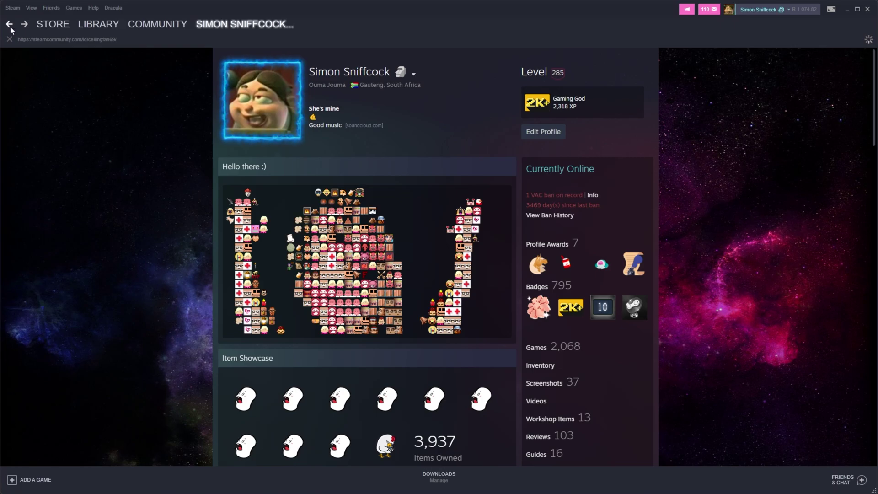
pyautogui.click(14, 28)
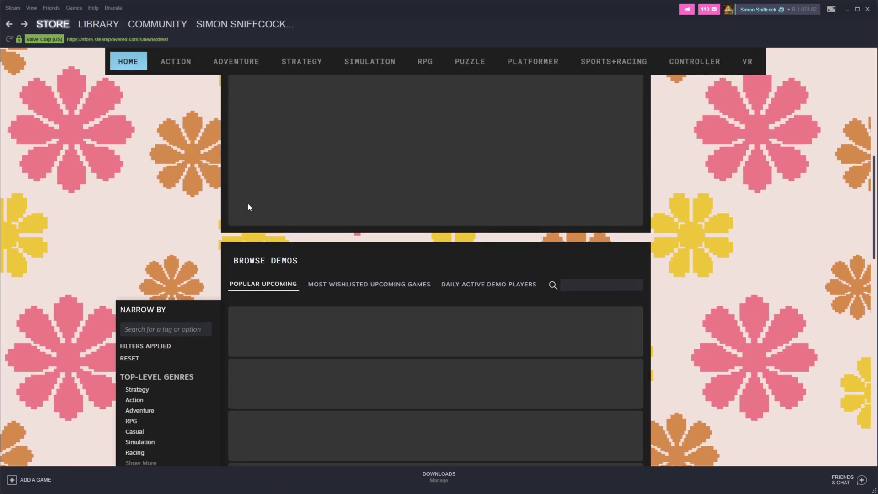
pyautogui.scroll(3, 242, 228)
pyautogui.scroll(3, 233, 256)
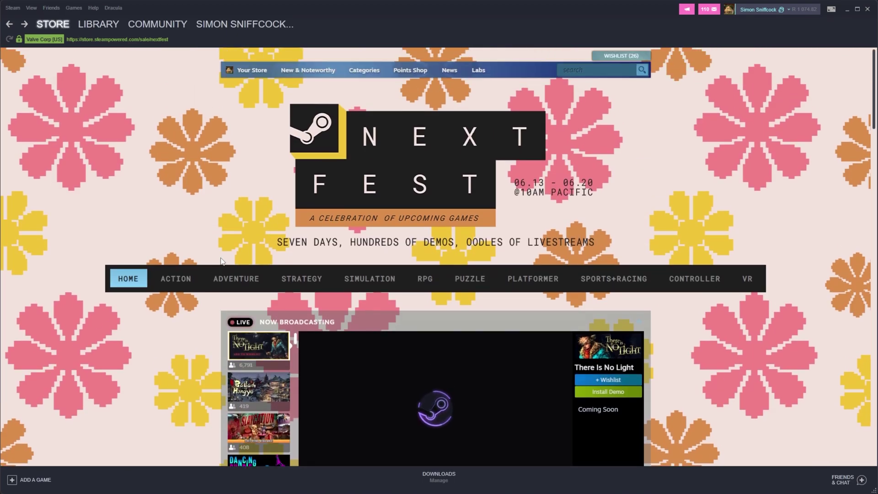
# Look over the Next Fest broadcasts and highlight the badge sentence about unlocking a level by playing demos
pyautogui.scroll(-2, 386, 363)
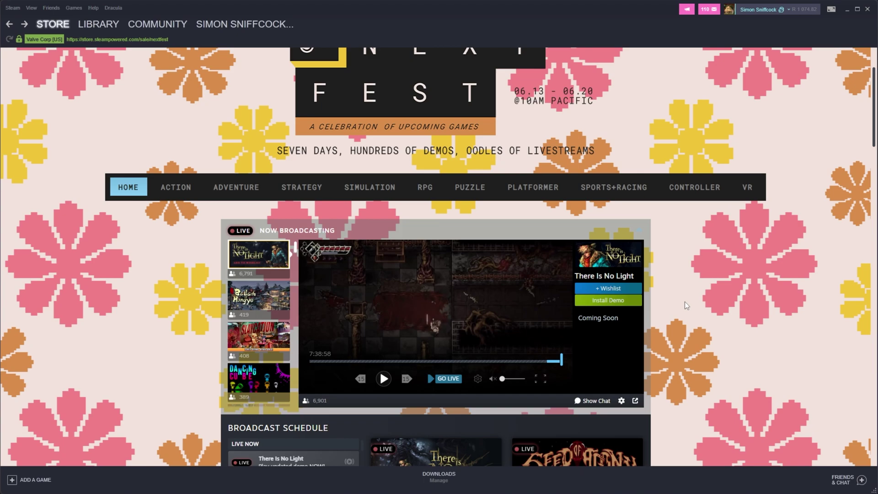
pyautogui.scroll(-1, 707, 274)
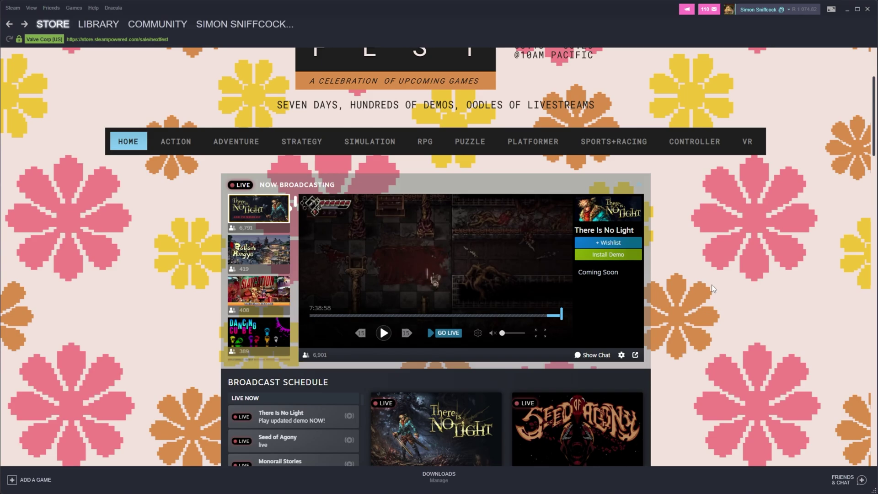
pyautogui.scroll(-1, 729, 288)
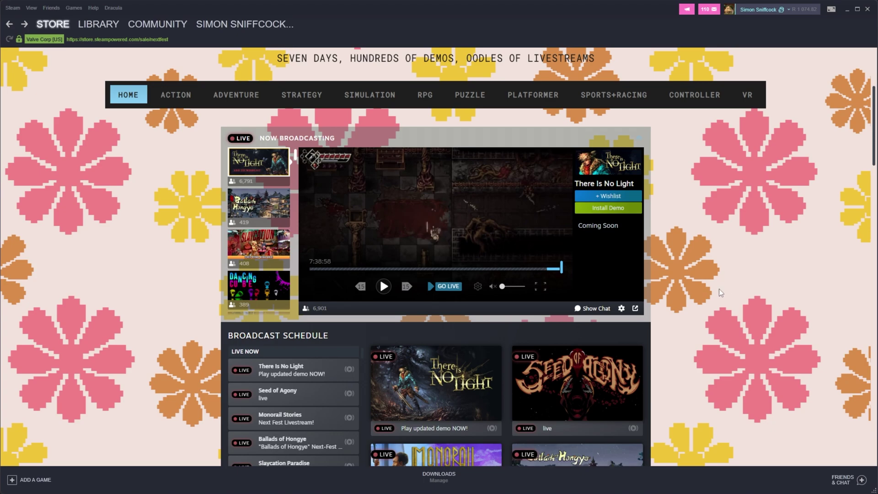
pyautogui.scroll(1, 718, 235)
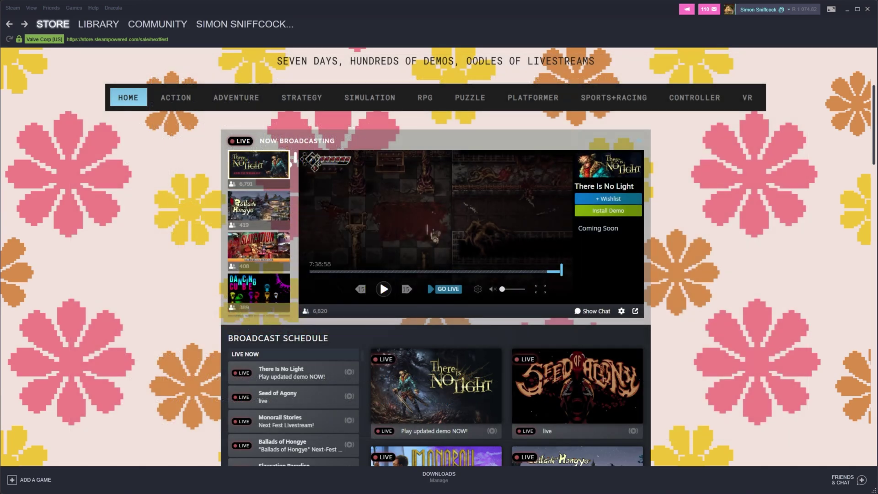
pyautogui.scroll(-9, 166, 262)
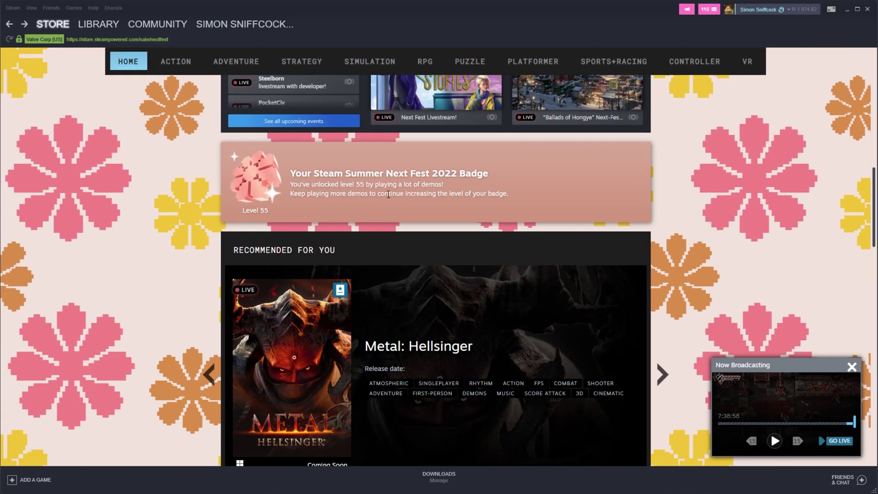
pyautogui.moveTo(444, 185); pyautogui.dragTo(304, 184)
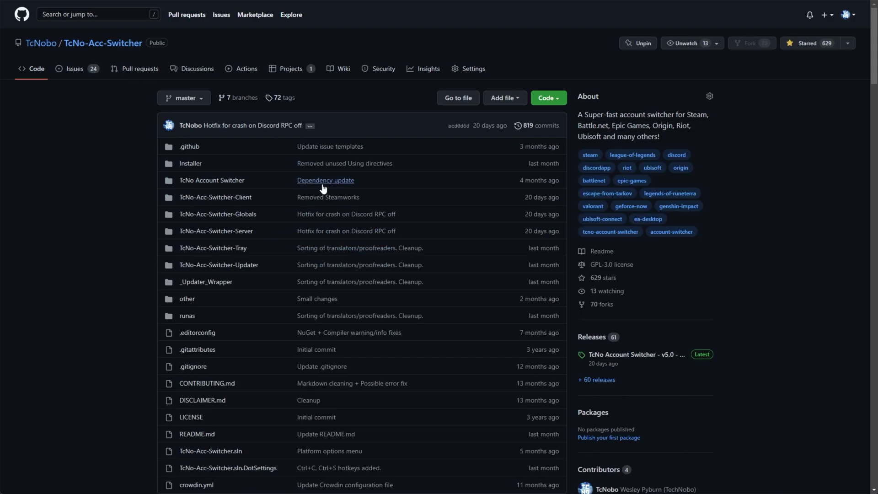
# On GitHub, view the TcNo-Acc-Switcher README, and bring up the README of the TcNo-Mass-Steam-Idler repository
pyautogui.scroll(-10, 371, 156)
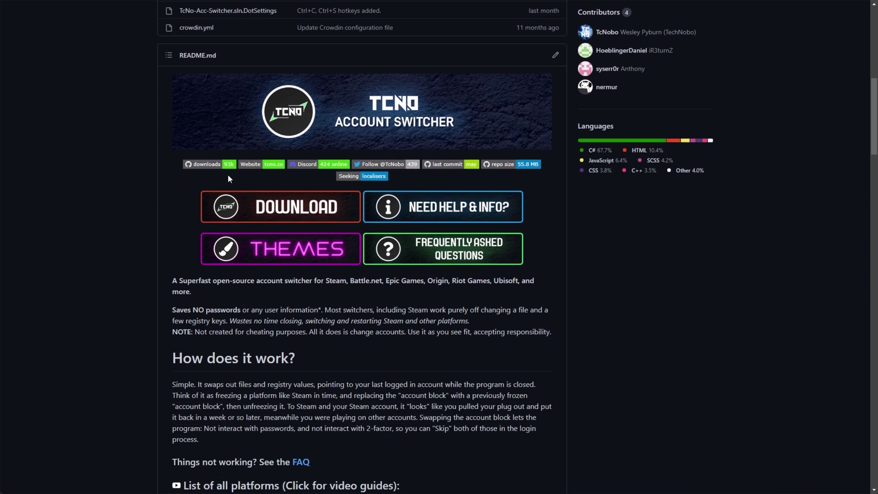
pyautogui.hotkey('alt', 'Left')
pyautogui.scroll(-3, 287, 153)
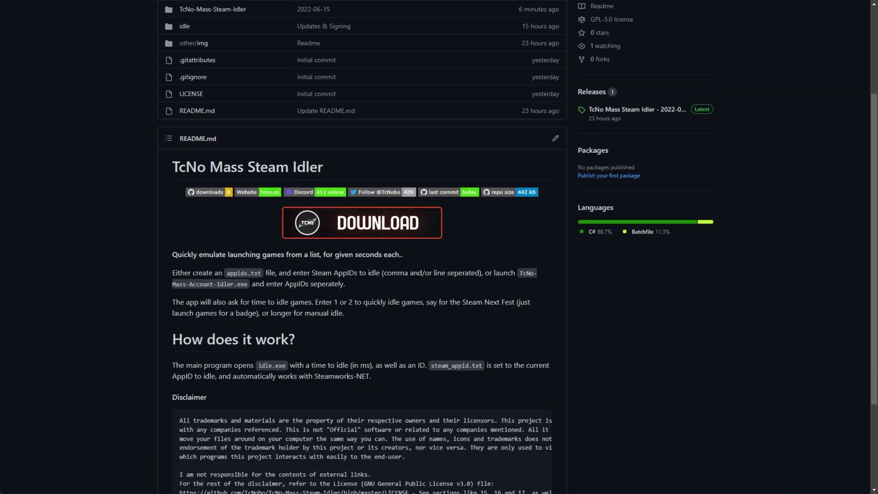
# Highlight appids.txt, "line seperated", TcNo-Mass-Account-Idler.exe and the TcNo Mass Steam Idler title in the README
pyautogui.moveTo(226, 273); pyautogui.dragTo(262, 273)
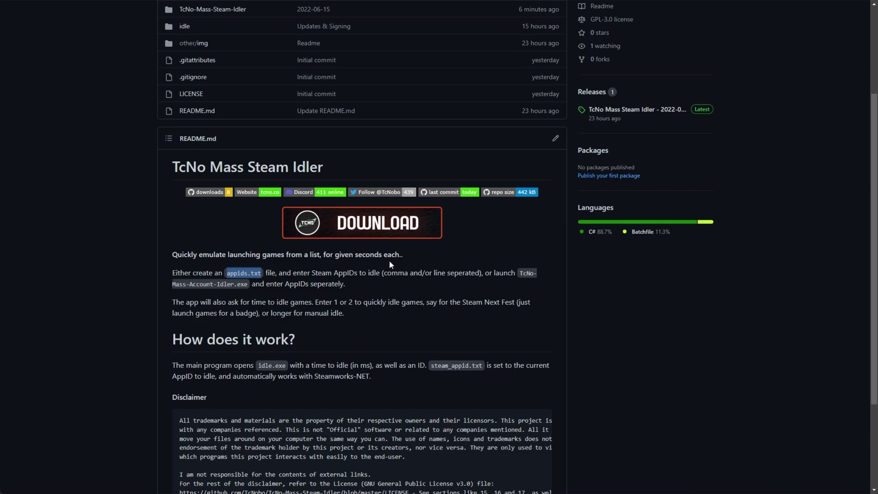
pyautogui.moveTo(479, 273); pyautogui.dragTo(437, 273)
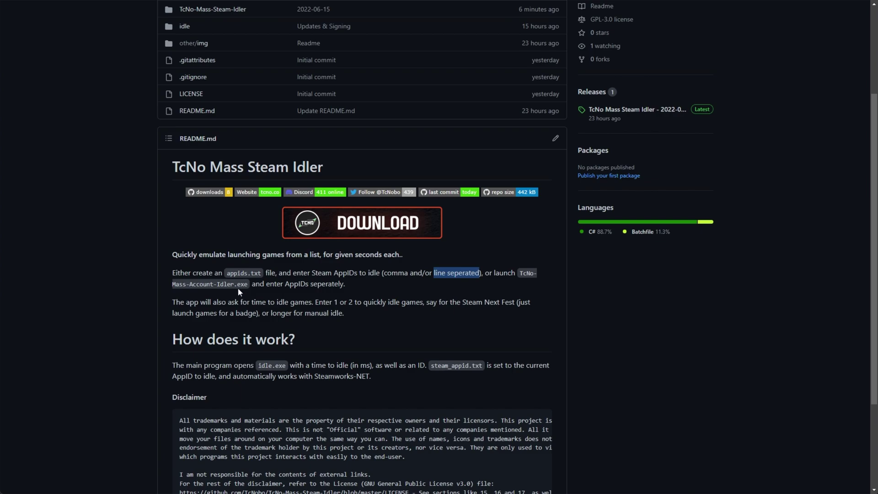
pyautogui.moveTo(248, 284); pyautogui.dragTo(176, 284)
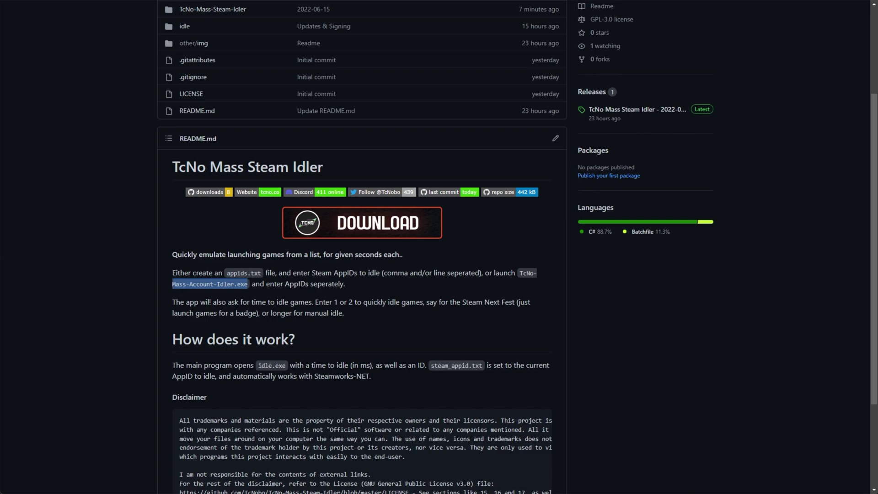
pyautogui.scroll(3, 475, 83)
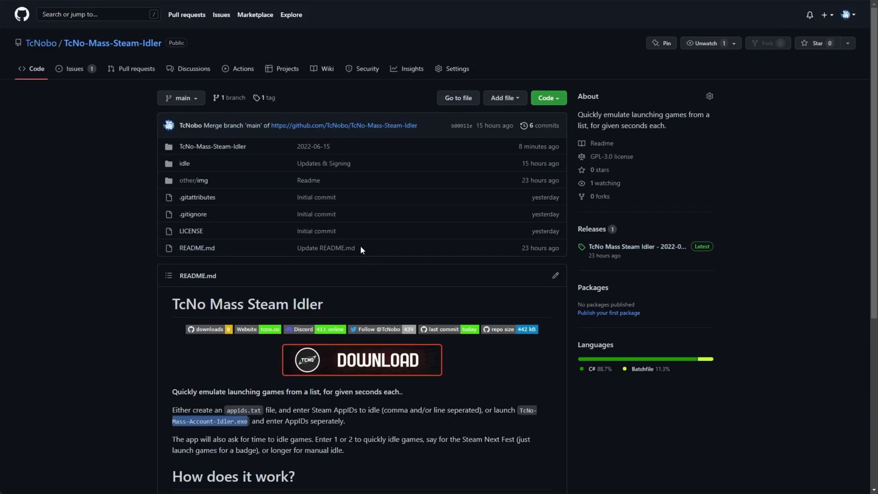
pyautogui.moveTo(357, 310); pyautogui.dragTo(172, 306)
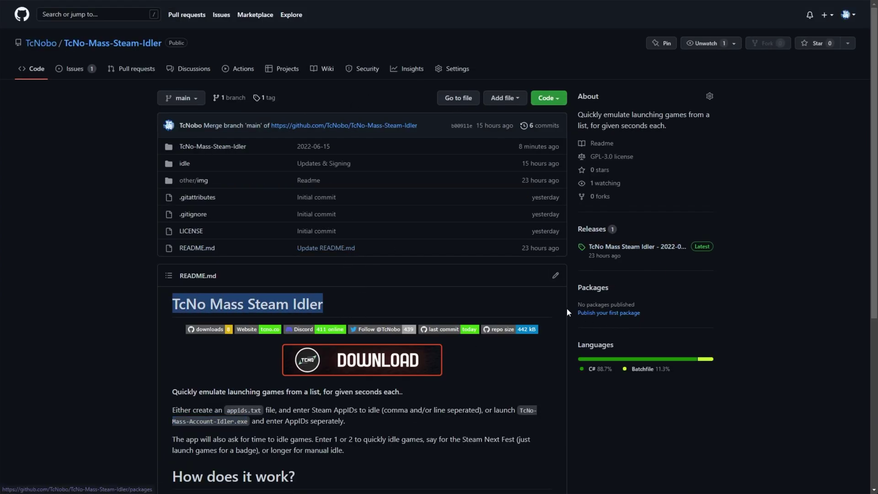
# Open the TcNo Mass Steam Idler 2022-06-14 release page and highlight the .NET 6 Runtime install instruction
pyautogui.click(378, 367)
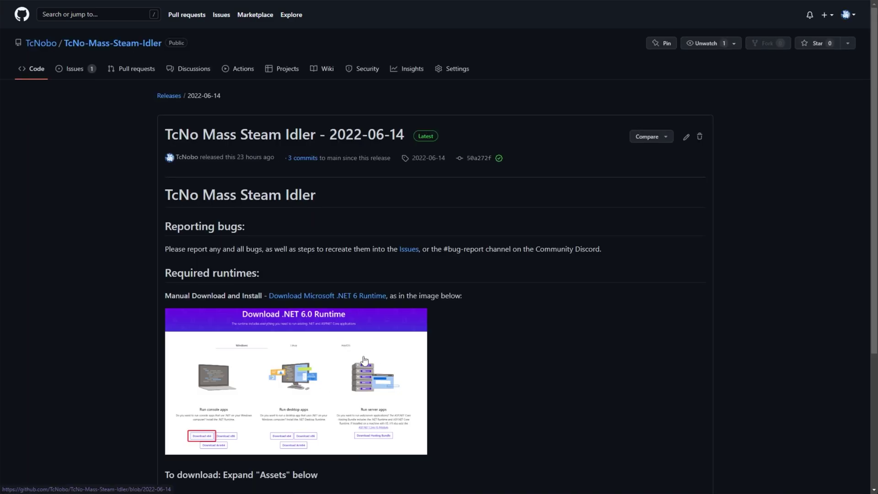
pyautogui.scroll(-1, 444, 275)
pyautogui.scroll(-2, 447, 279)
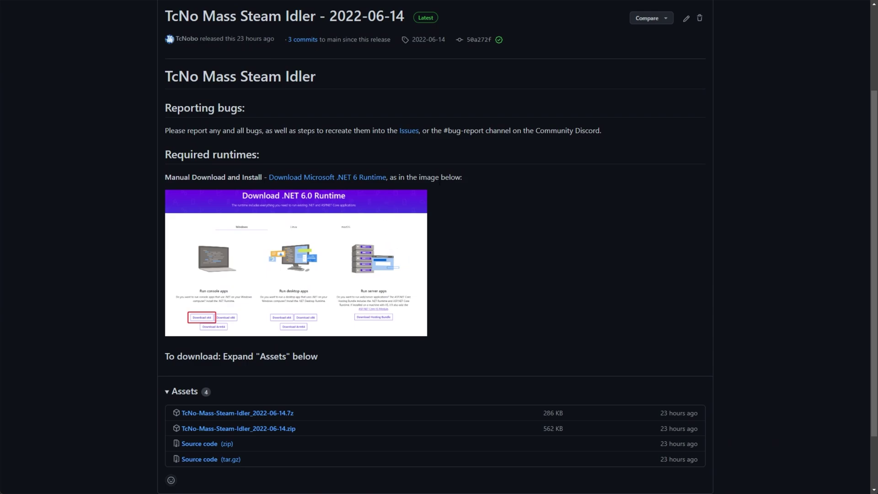
pyautogui.moveTo(493, 182); pyautogui.dragTo(169, 185)
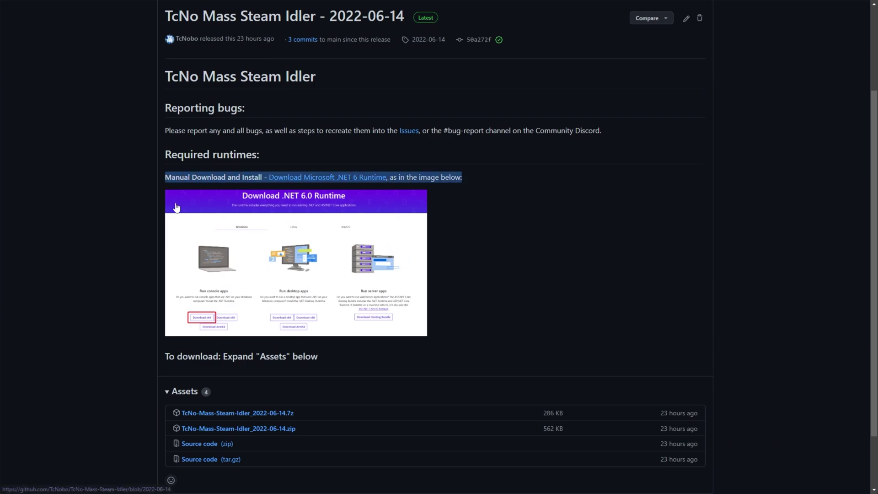
pyautogui.click(419, 176)
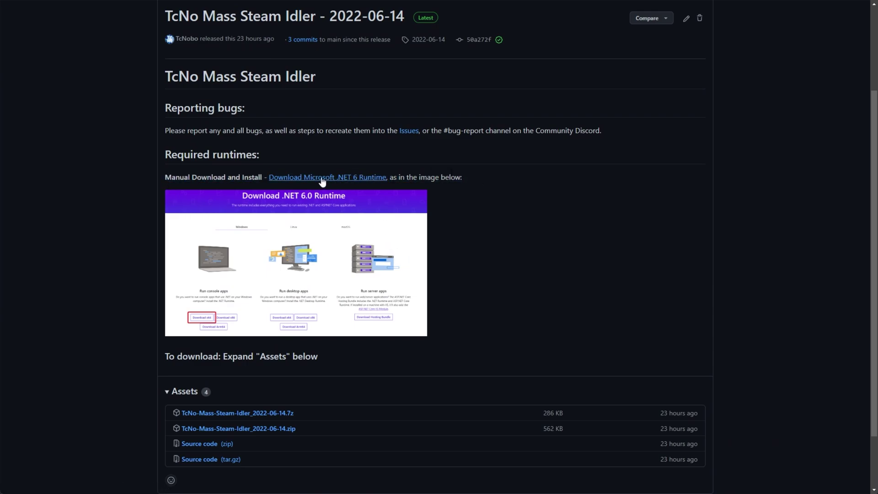
pyautogui.moveTo(311, 176); pyautogui.dragTo(280, 221)
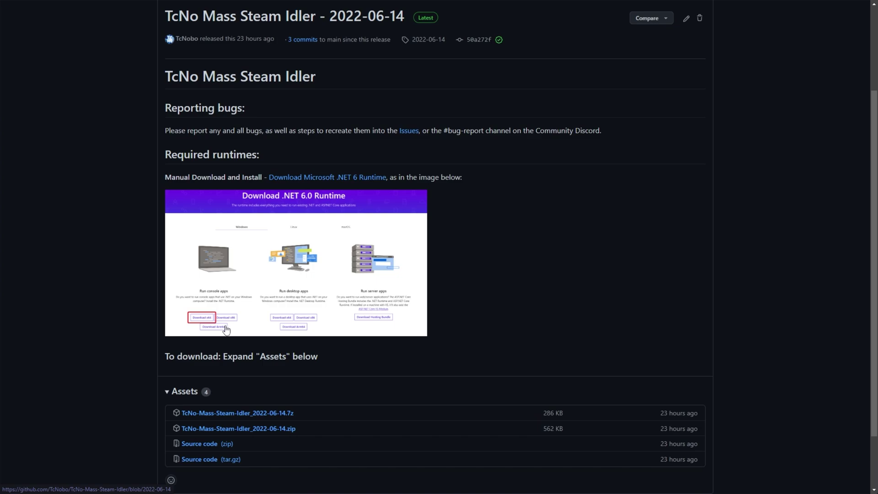
# Download TcNo-Mass-Steam-Idler_2022-06-14.zip from the release assets, keep the flagged file and open the archive
pyautogui.middleClick(353, 402)
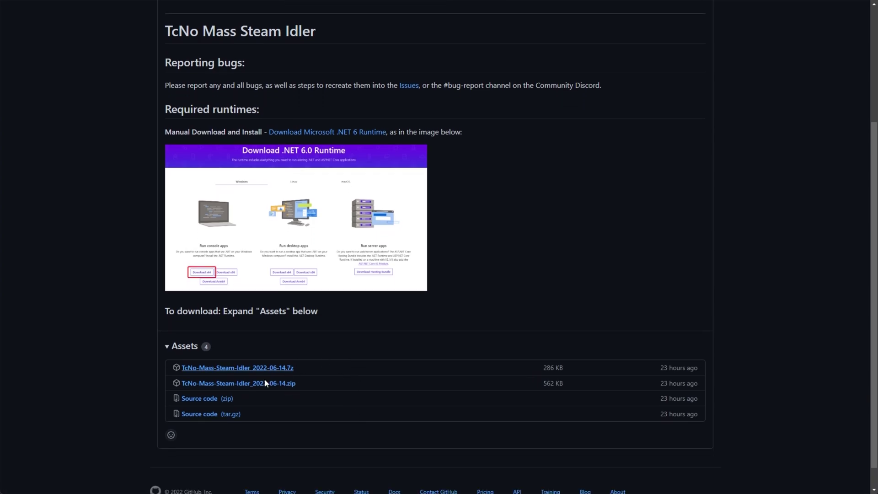
pyautogui.click(185, 347)
pyautogui.click(178, 389)
pyautogui.moveTo(300, 369); pyautogui.dragTo(286, 369)
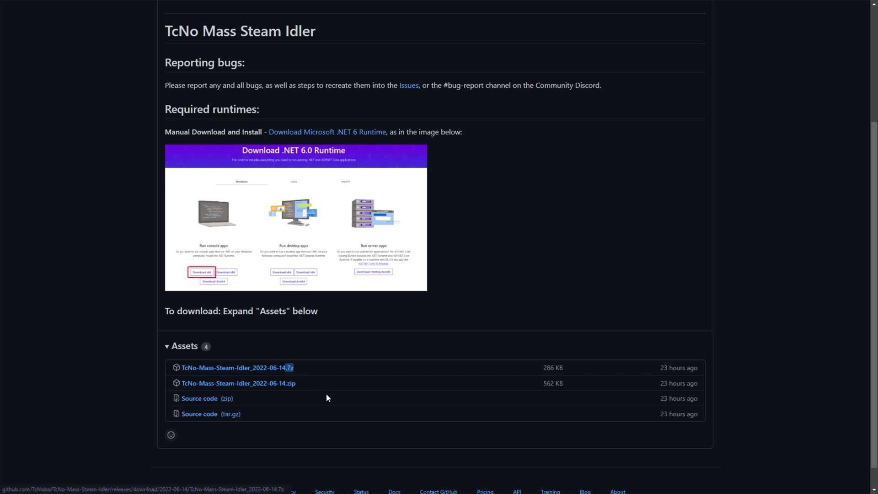
pyautogui.click(289, 385)
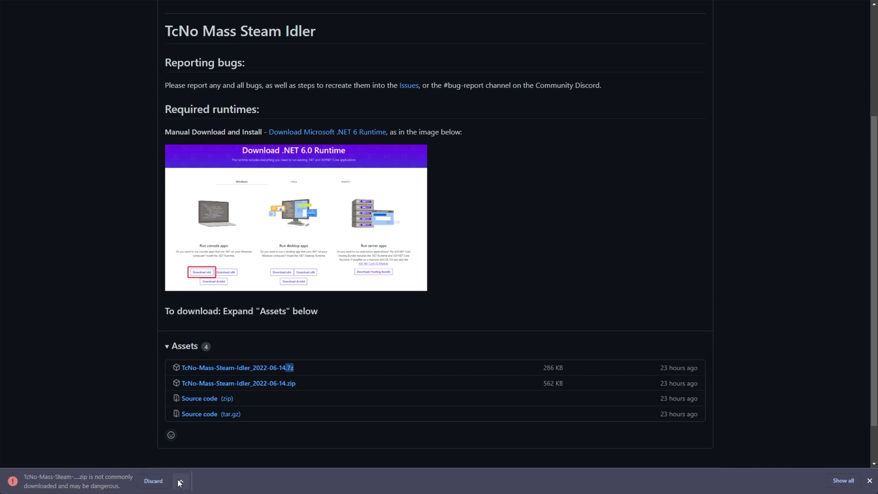
pyautogui.click(179, 482)
pyautogui.click(102, 486)
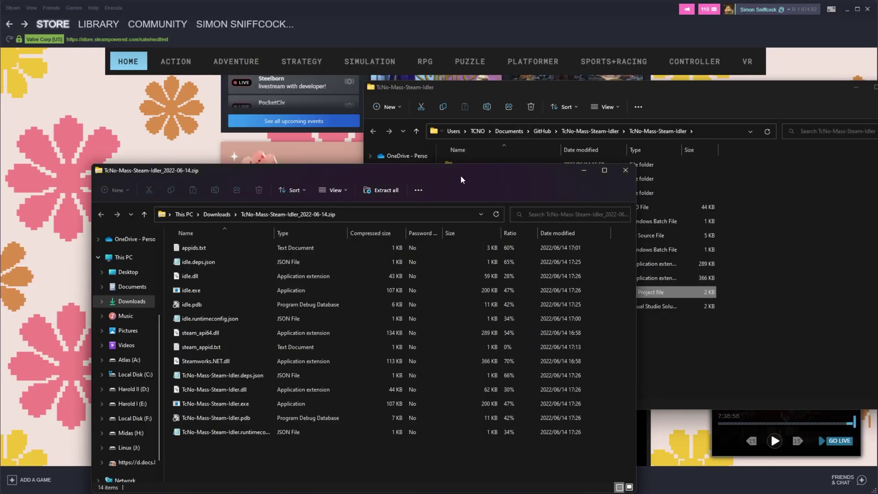
# Select all the files in the downloaded archive and create a folder named TMSI on the desktop
pyautogui.moveTo(460, 175); pyautogui.dragTo(519, 106)
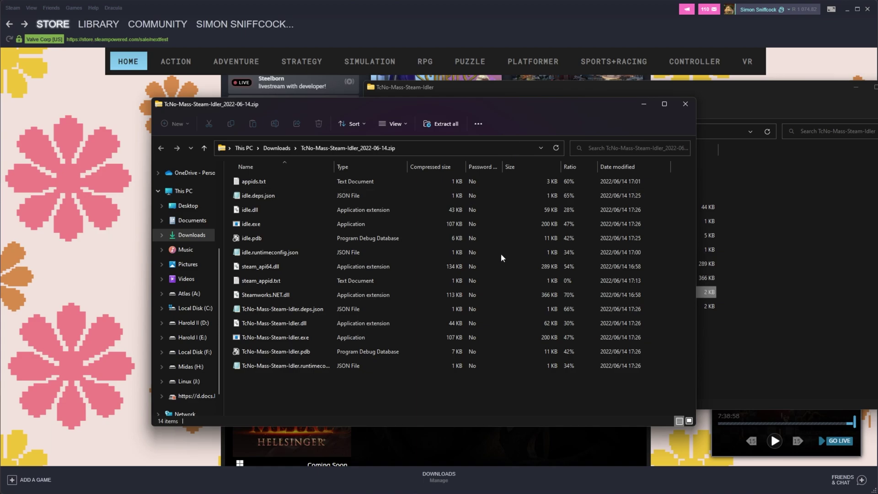
pyautogui.moveTo(500, 257); pyautogui.dragTo(351, 195)
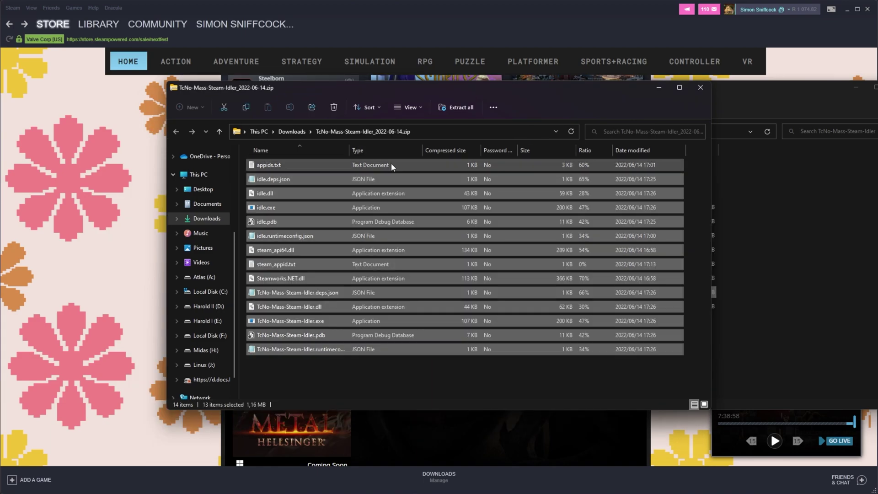
pyautogui.moveTo(473, 376); pyautogui.dragTo(382, 130)
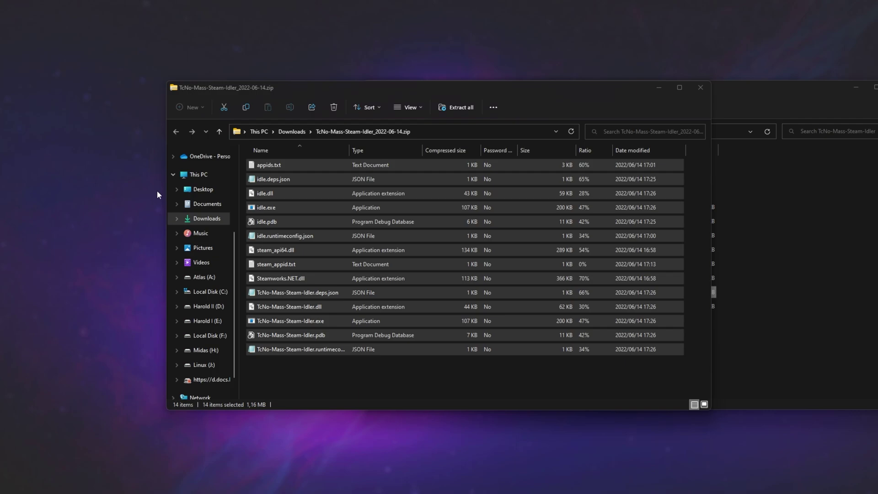
pyautogui.rightClick(157, 191)
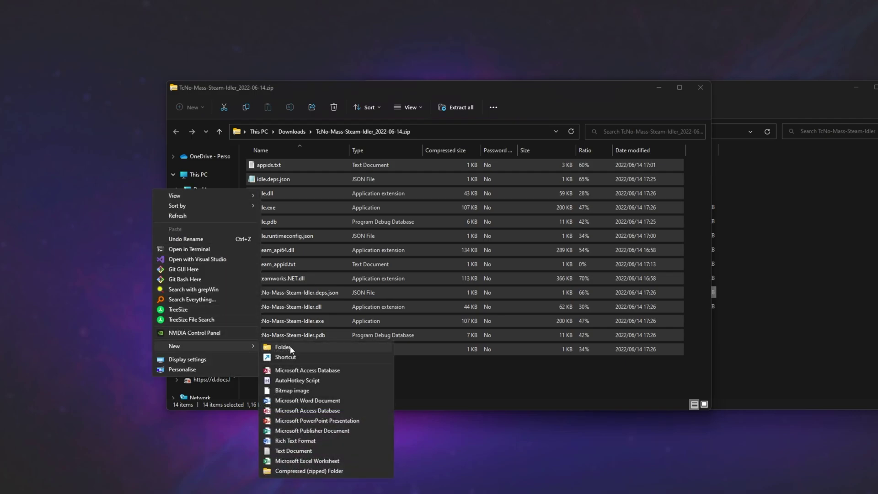
pyautogui.click(294, 349)
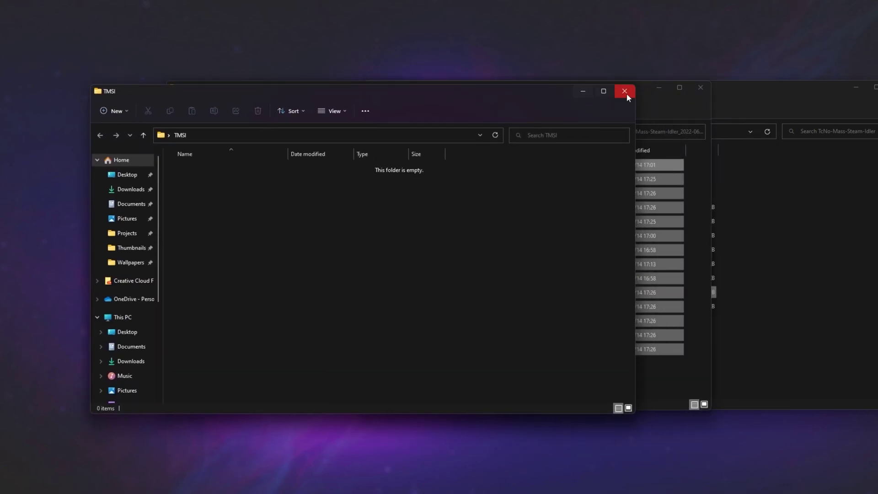
# Copy the archive's files into the TMSI folder and close the archive window
pyautogui.moveTo(640, 89); pyautogui.dragTo(682, 88)
pyautogui.moveTo(687, 182); pyautogui.dragTo(194, 224)
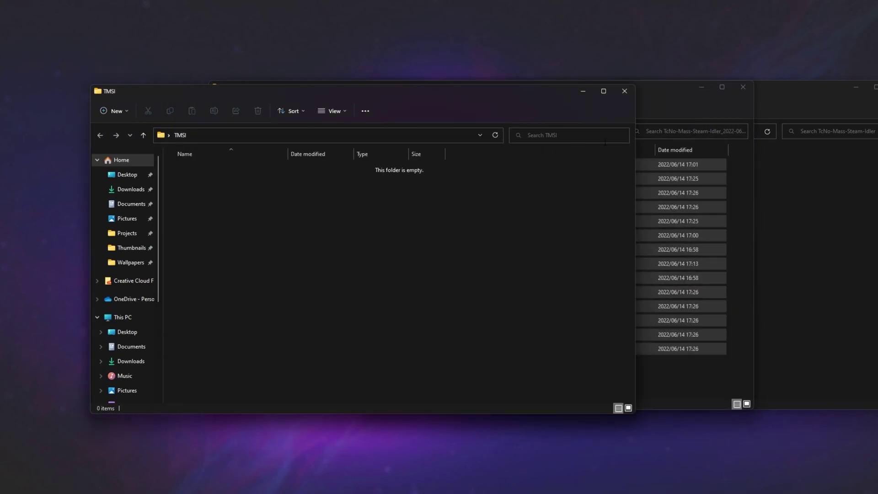
pyautogui.click(742, 91)
pyautogui.moveTo(418, 96); pyautogui.dragTo(494, 93)
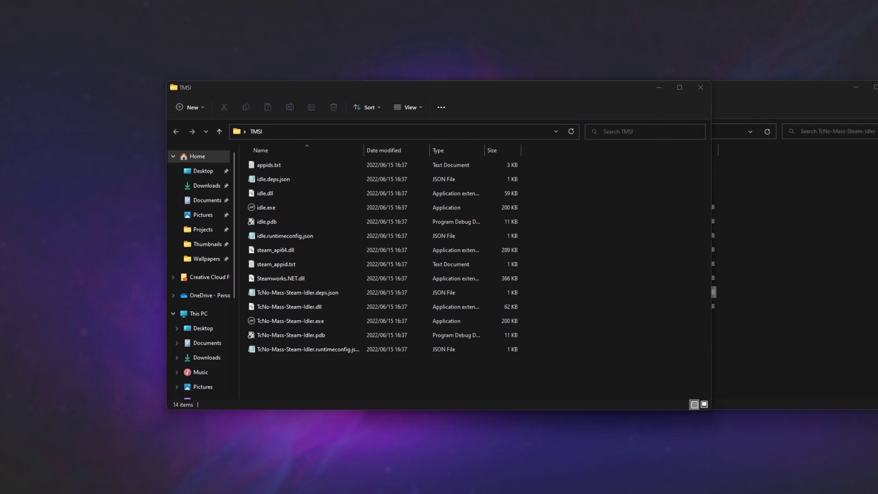
pyautogui.click(534, 289)
pyautogui.hotkey('ctrl', 'v')
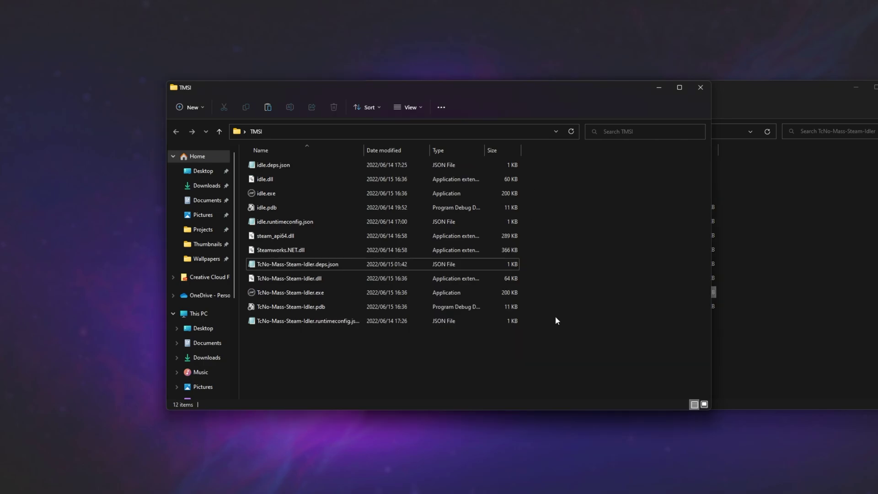
# Create a text document named appids.txt in the TMSI folder and open it
pyautogui.rightClick(553, 226)
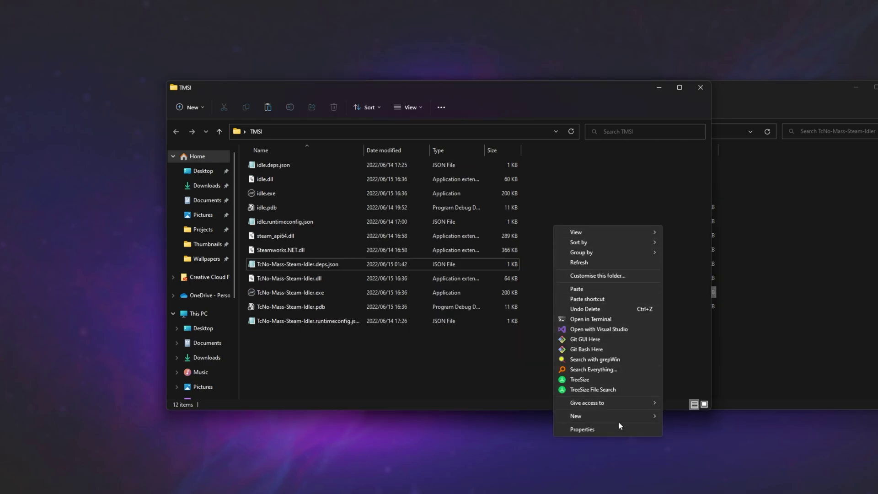
pyautogui.moveTo(618, 418)
pyautogui.click(720, 490)
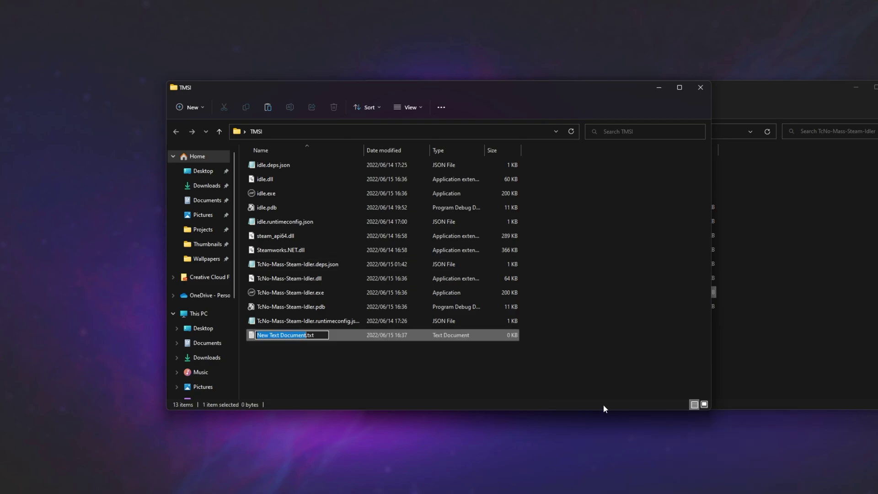
pyautogui.write('appids')
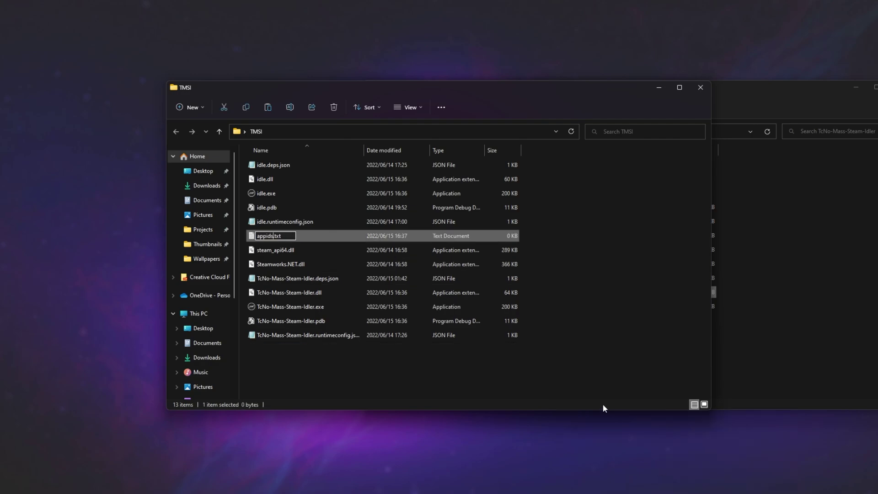
pyautogui.press('Return')
pyautogui.press('Return')
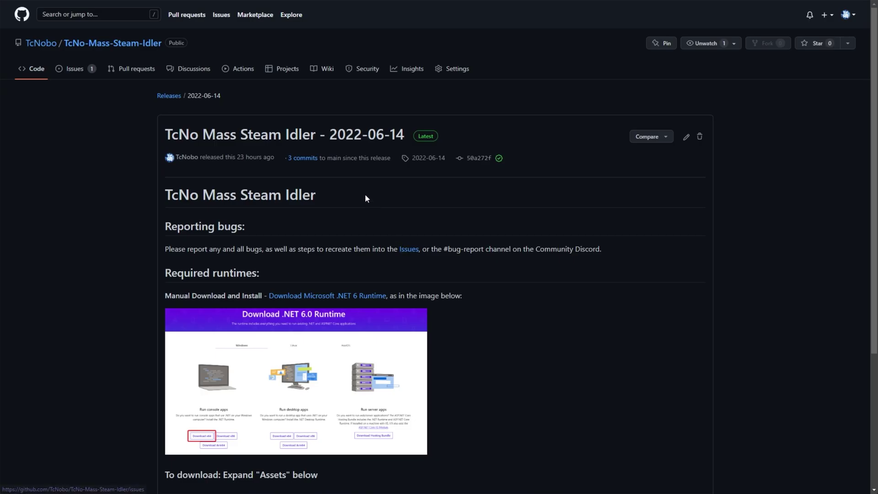
# Open the repository's discussion on Steam Next Fest 2022 Demo AppIds and highlight the announcement text about adding appids.txt
pyautogui.click(182, 70)
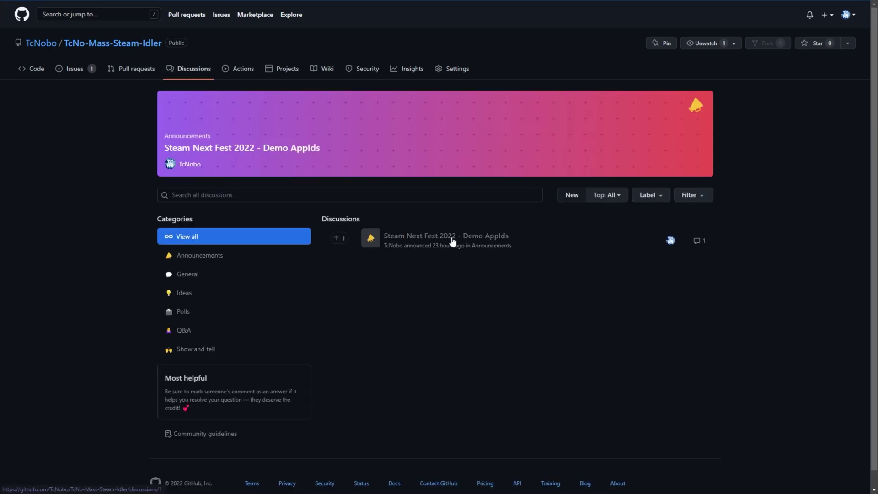
pyautogui.click(446, 237)
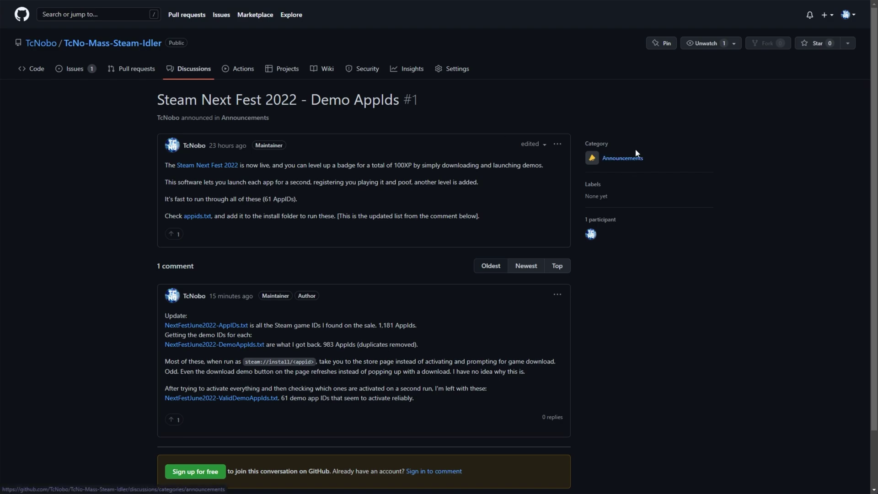
pyautogui.moveTo(246, 216); pyautogui.dragTo(472, 216)
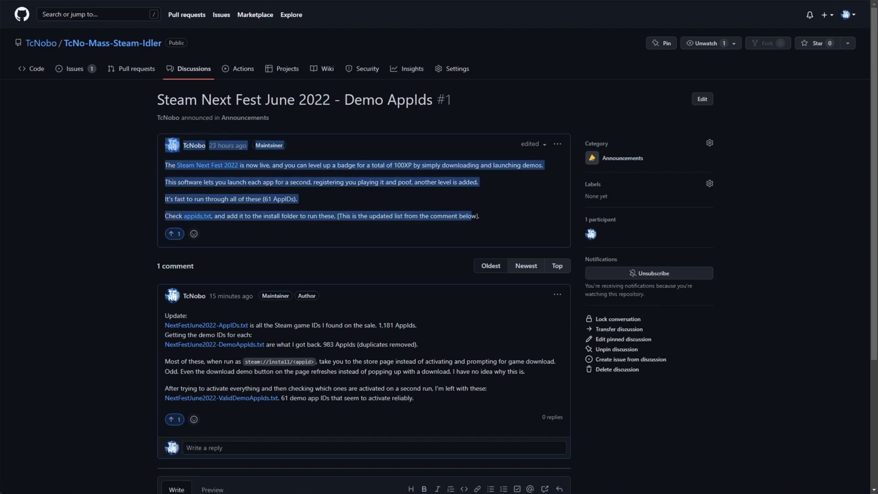
pyautogui.click(241, 219)
# Download and open the announcement's appids.txt, copy the whole AppID list and close the file
pyautogui.click(198, 221)
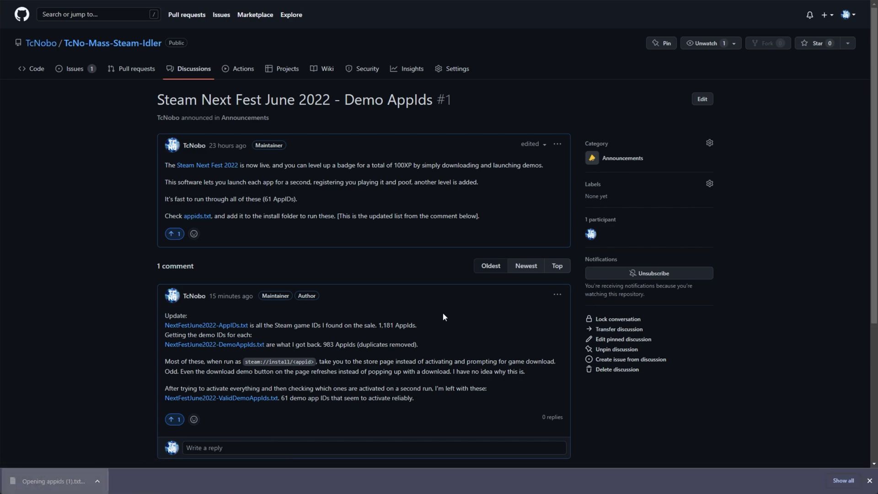
pyautogui.moveTo(859, 275); pyautogui.dragTo(327, 136)
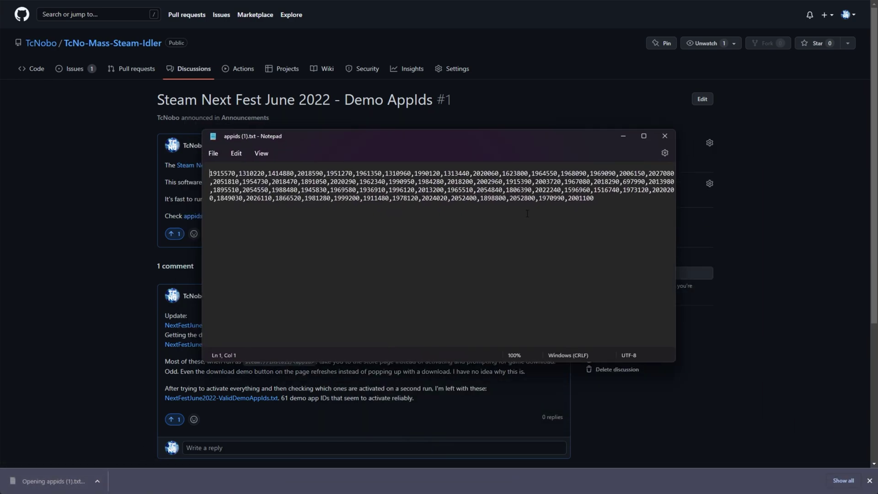
pyautogui.hotkey('ctrl', 'a')
pyautogui.hotkey('ctrl', 'c')
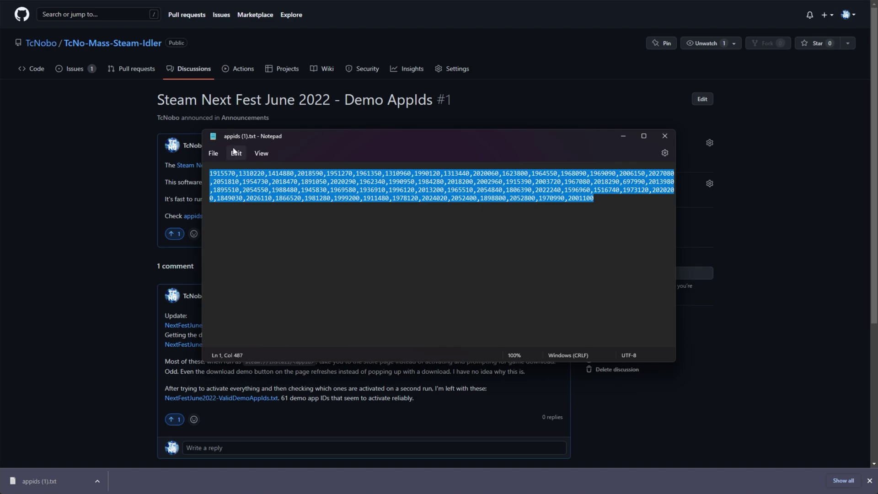
pyautogui.click(664, 138)
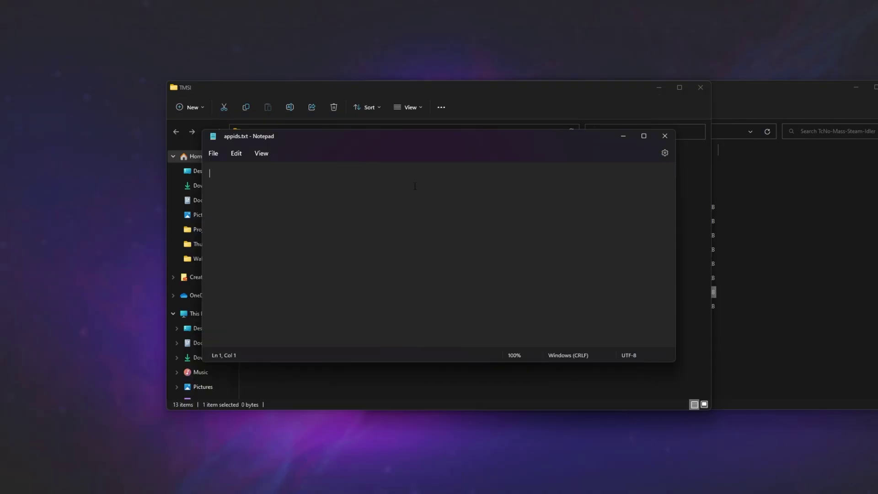
# Paste the copied AppID list into the empty appids.txt in the TMSI folder, then save and close it
pyautogui.hotkey('ctrl', 'v')
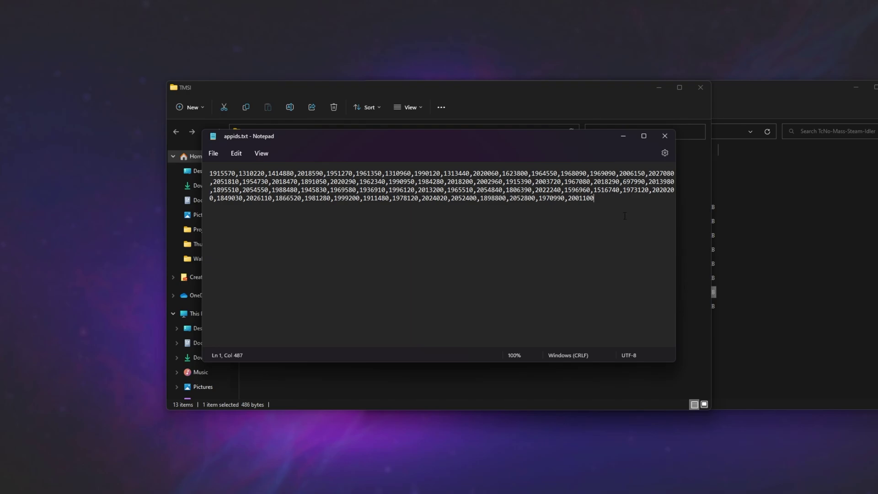
pyautogui.hotkey('ctrl', 'a')
pyautogui.click(424, 267)
pyautogui.click(666, 137)
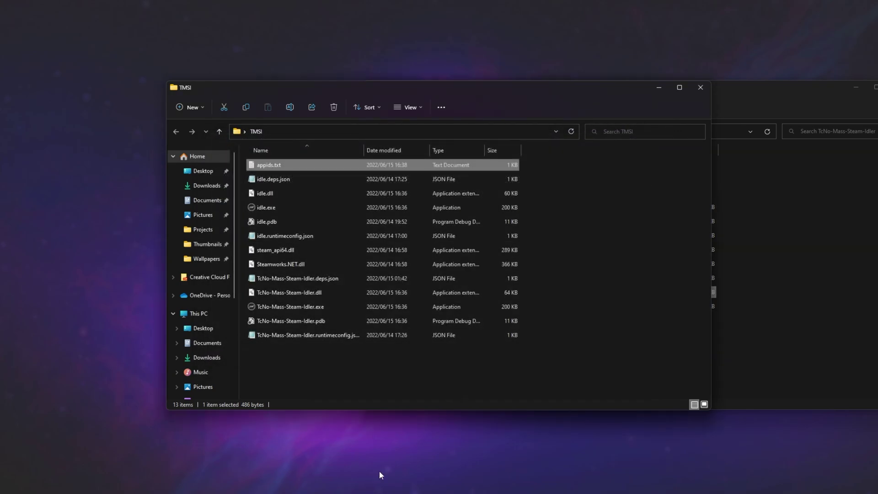
# Bring up the Steam friends list and arrange it side by side with the TMSI folder window
pyautogui.moveTo(245, 493)
pyautogui.click(309, 487)
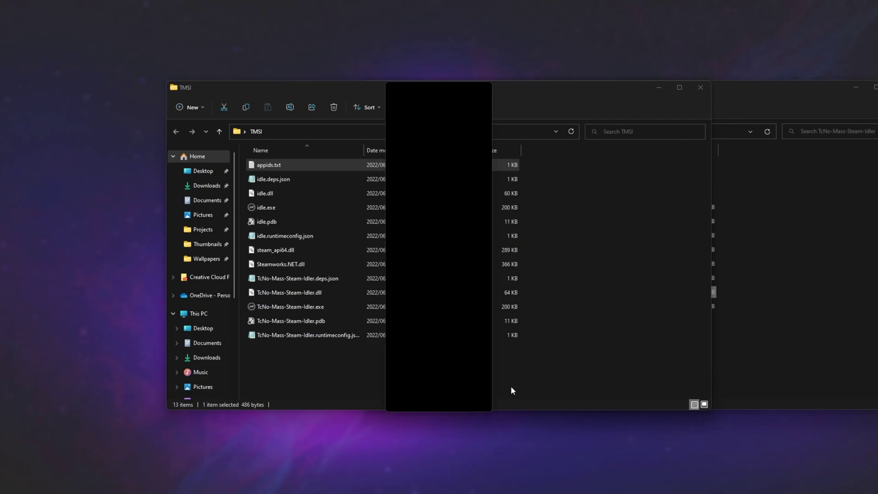
pyautogui.moveTo(450, 93); pyautogui.dragTo(249, 90)
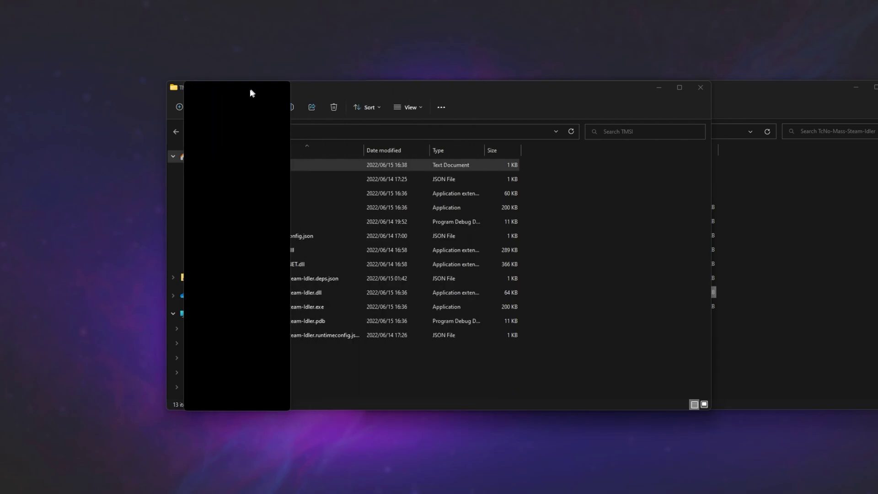
pyautogui.click(346, 126)
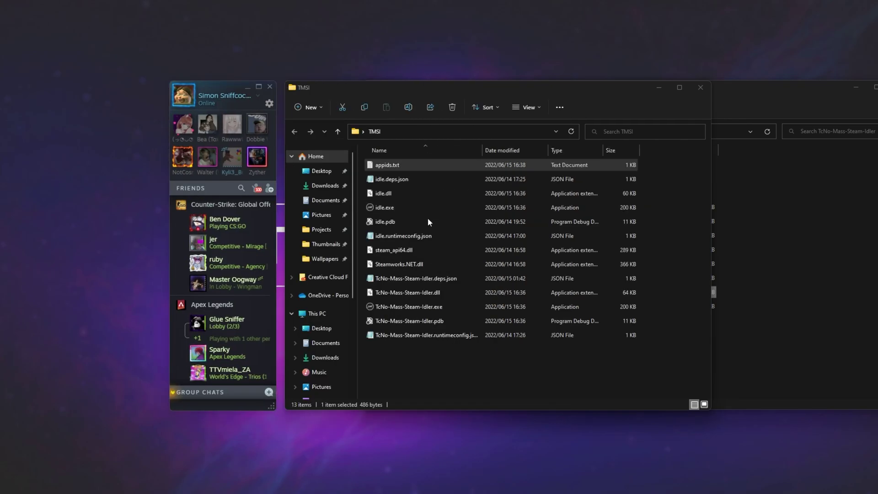
# Run TcNo-Mass-Steam-Idler.exe from the TMSI folder and move its console window clear of the friends list
pyautogui.doubleClick(453, 307)
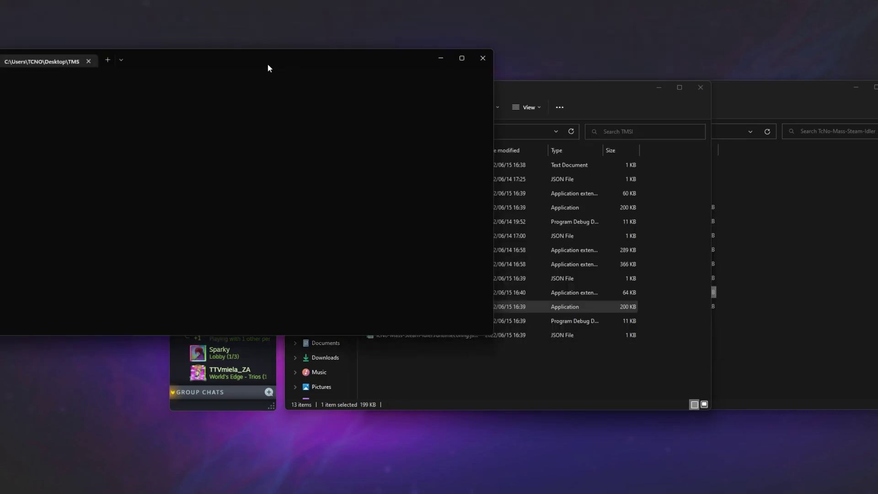
pyautogui.moveTo(269, 69); pyautogui.dragTo(557, 112)
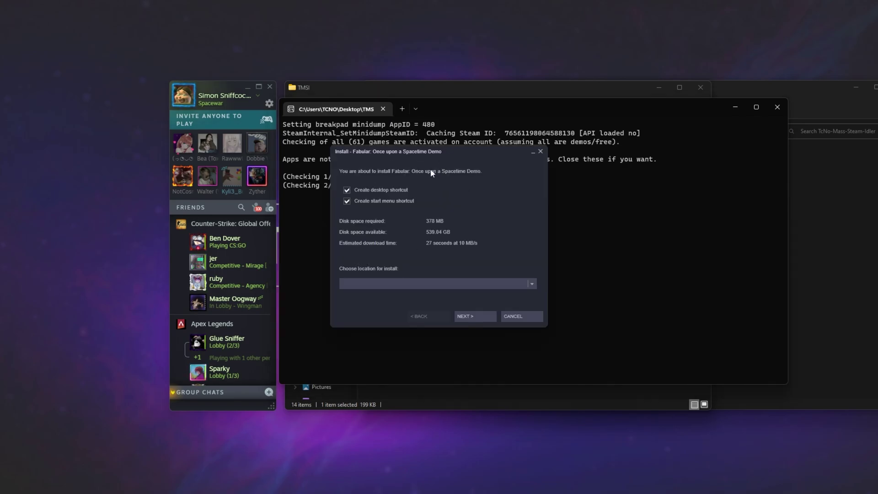
# Shift the idler's console window off the folder window and examine its AppID activation checks, highlighting a few of the checked entries
pyautogui.moveTo(447, 155); pyautogui.dragTo(314, 198)
pyautogui.moveTo(475, 110); pyautogui.dragTo(646, 108)
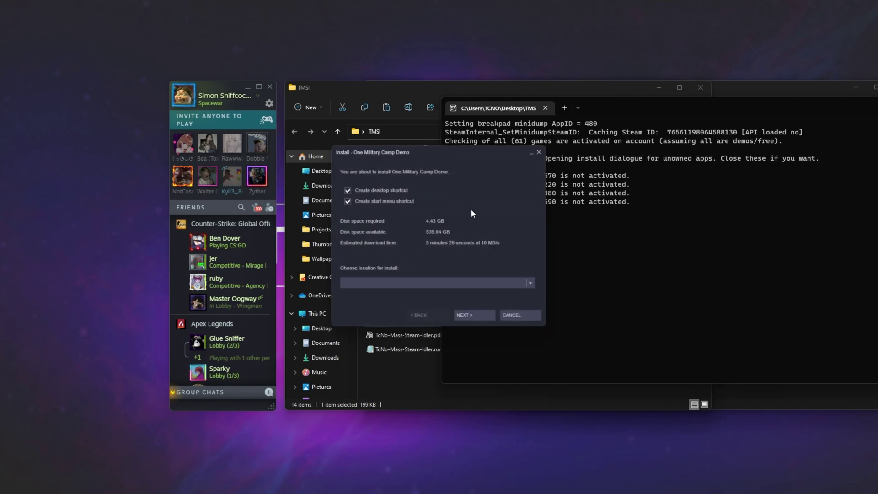
pyautogui.click(588, 205)
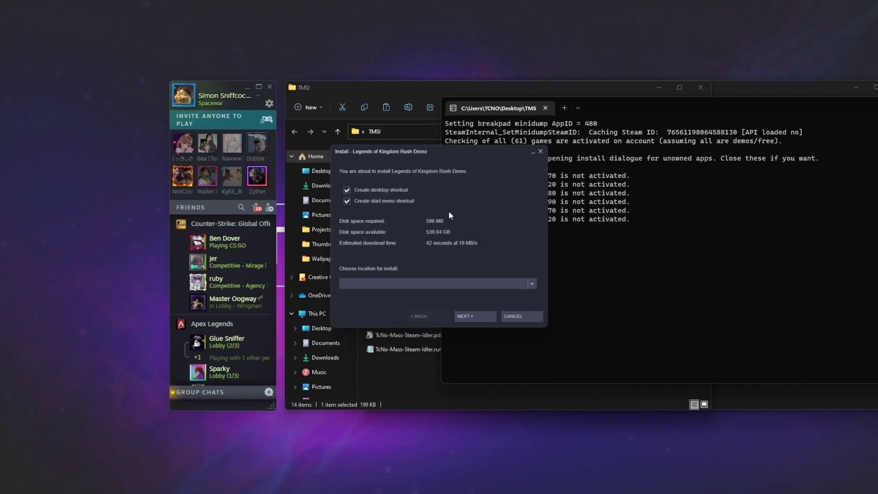
pyautogui.click(606, 201)
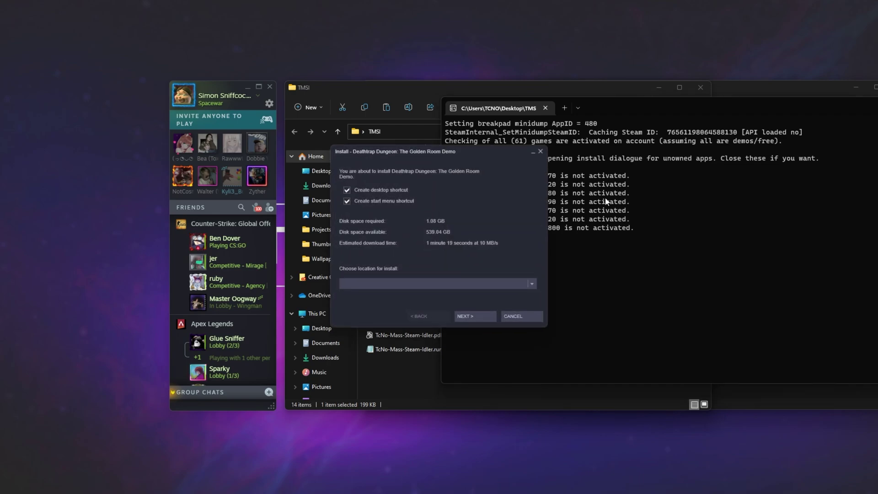
pyautogui.click(485, 222)
pyautogui.moveTo(508, 221); pyautogui.dragTo(483, 212)
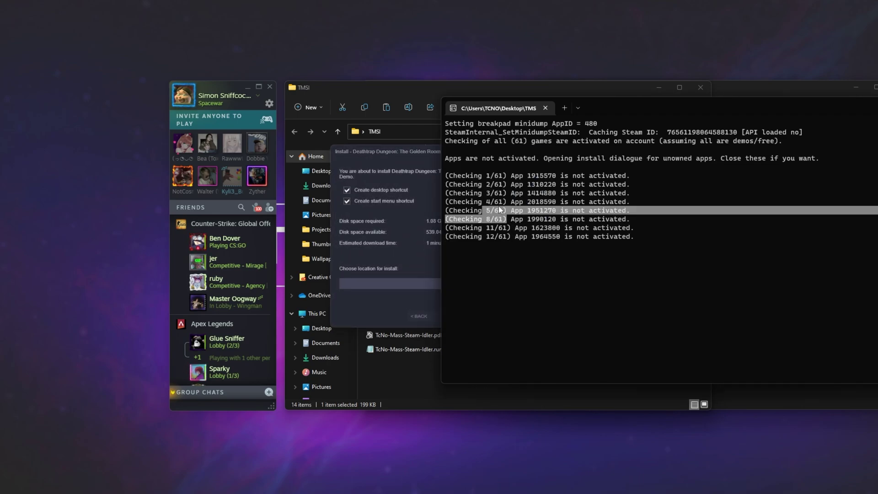
pyautogui.moveTo(486, 220)
pyautogui.mouseDown()
pyautogui.moveTo(504, 218)
pyautogui.moveTo(476, 211)
pyautogui.mouseUp()
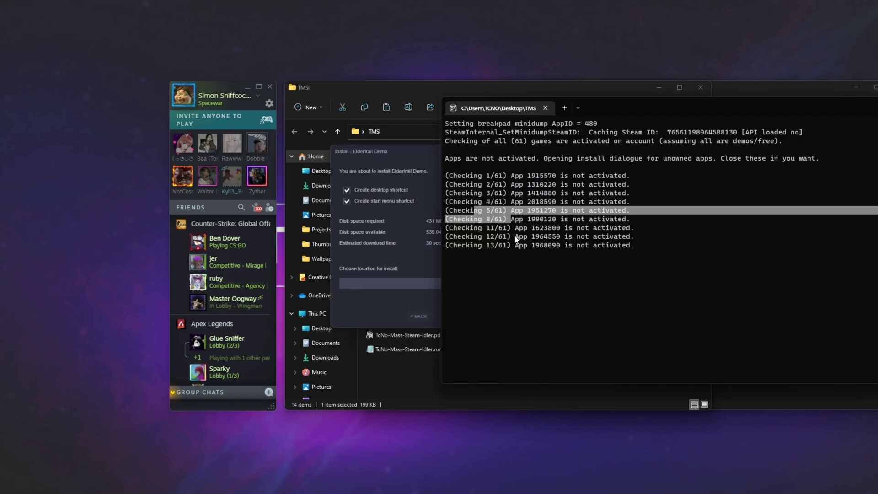
pyautogui.click(555, 264)
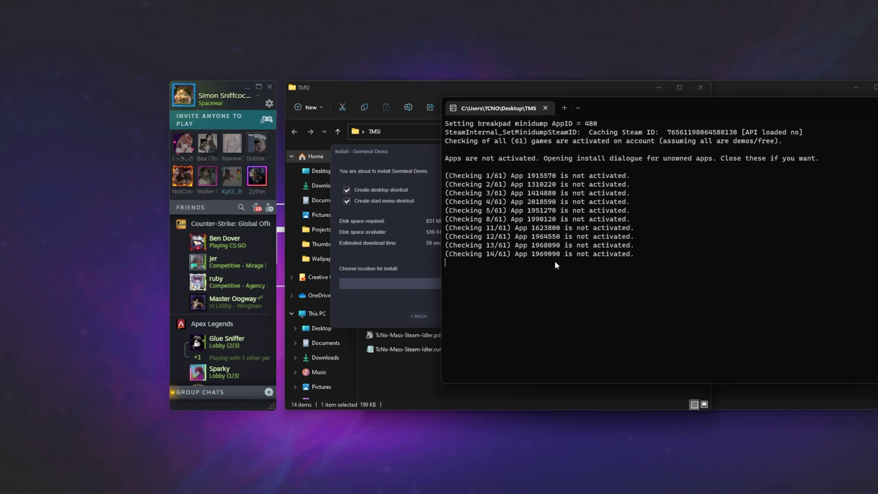
# Move the console clear of the install dialogs, then close the finished checker and the remaining Jack & Detectives Demo install dialog
pyautogui.moveTo(640, 103); pyautogui.dragTo(736, 102)
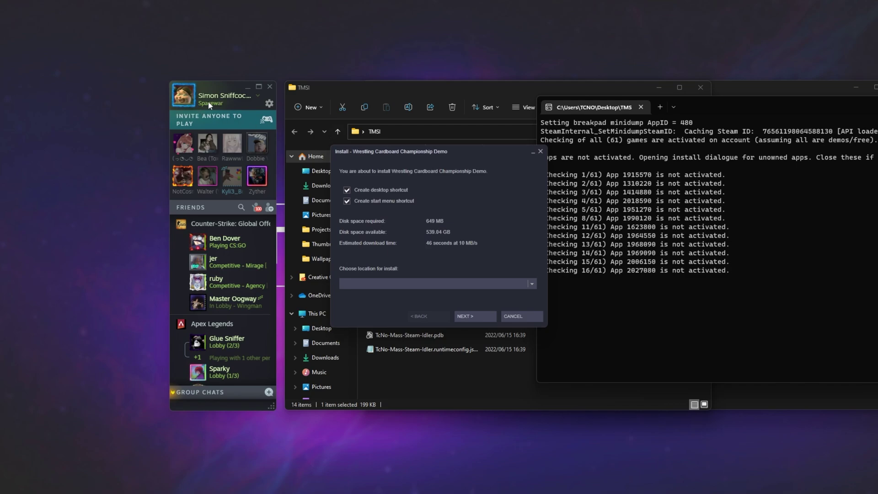
pyautogui.click(697, 107)
pyautogui.moveTo(698, 108); pyautogui.dragTo(699, 107)
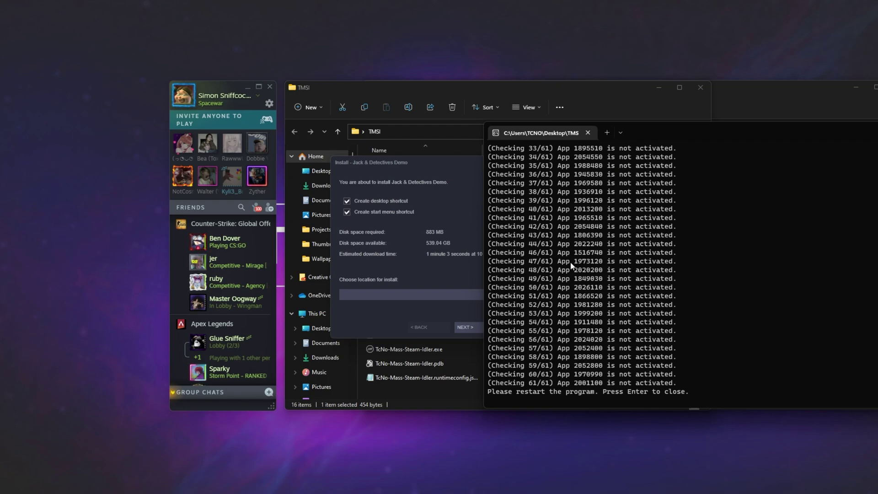
pyautogui.press('Return')
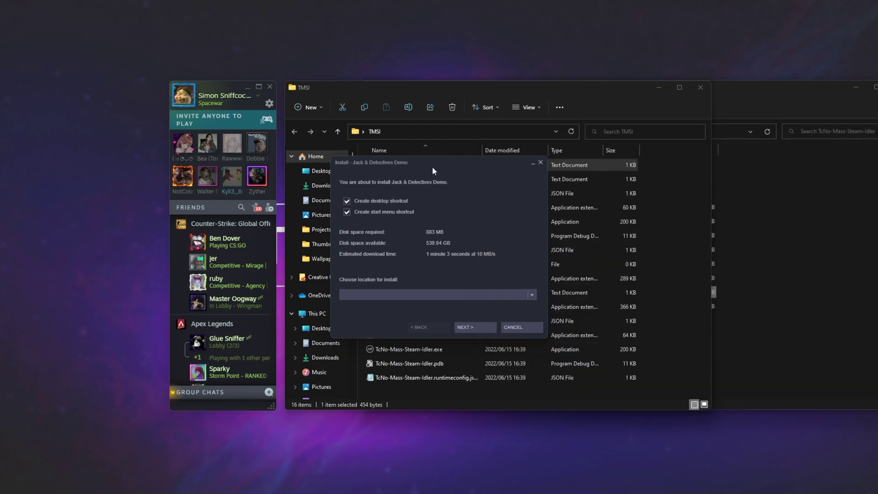
pyautogui.click(540, 163)
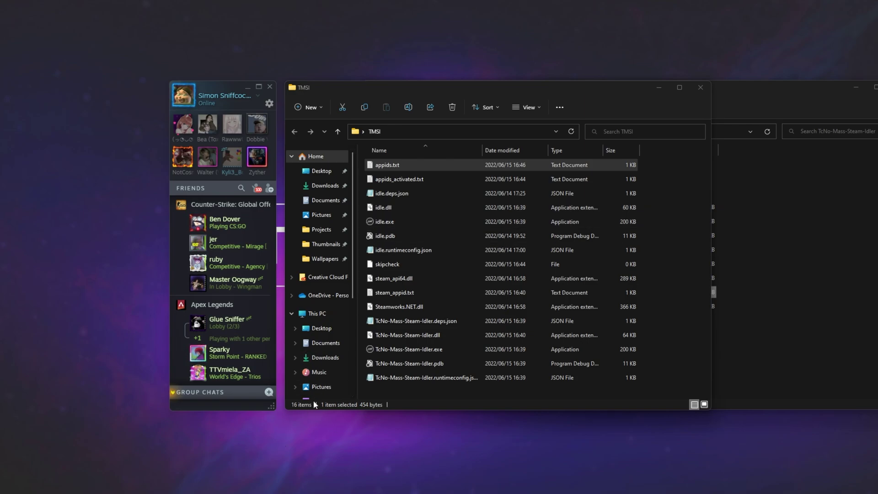
# Run steam://install/2052400 from the Windows Run dialog and cancel the demo install dialog it opens
pyautogui.click(631, 274)
pyautogui.press('super+r')
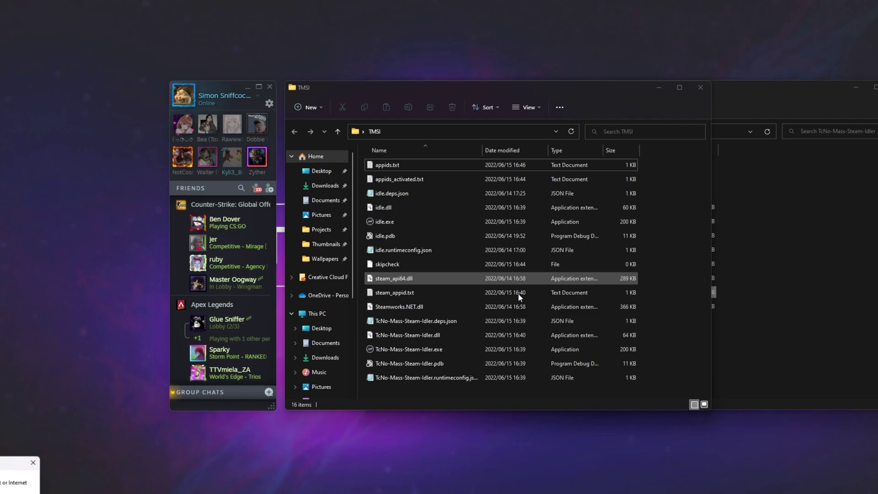
pyautogui.write('steam')
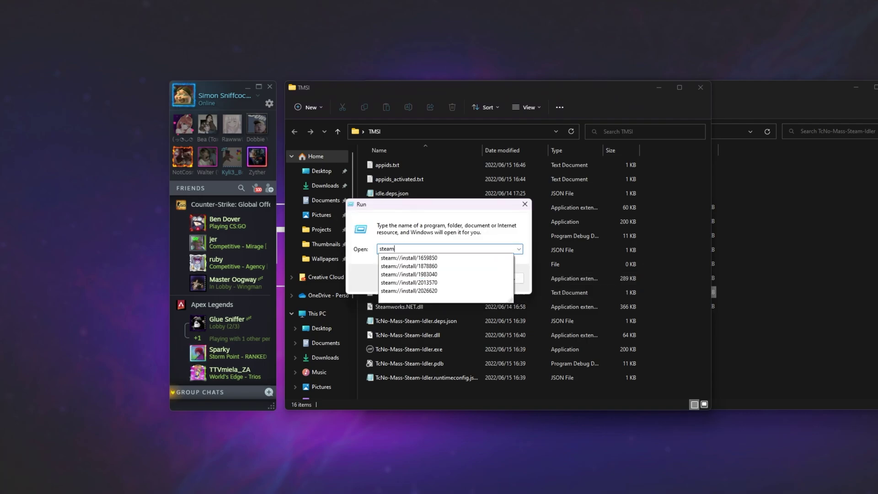
pyautogui.write('://install/2052400')
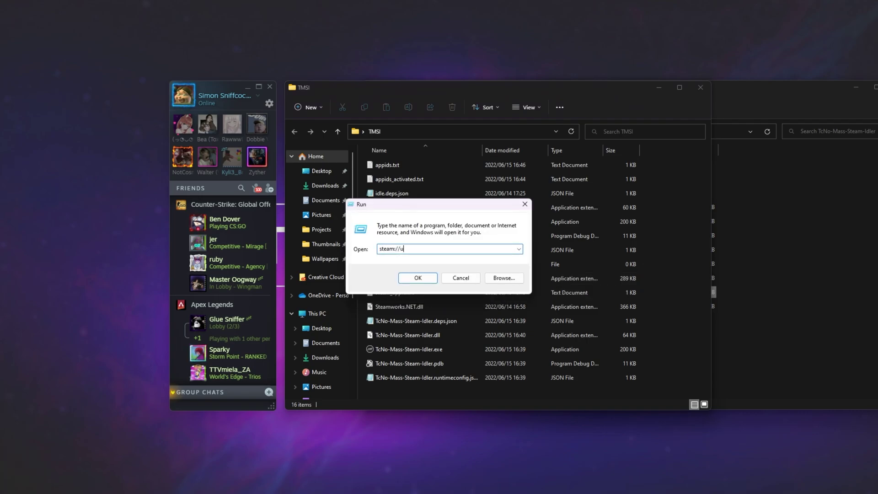
pyautogui.press('Return')
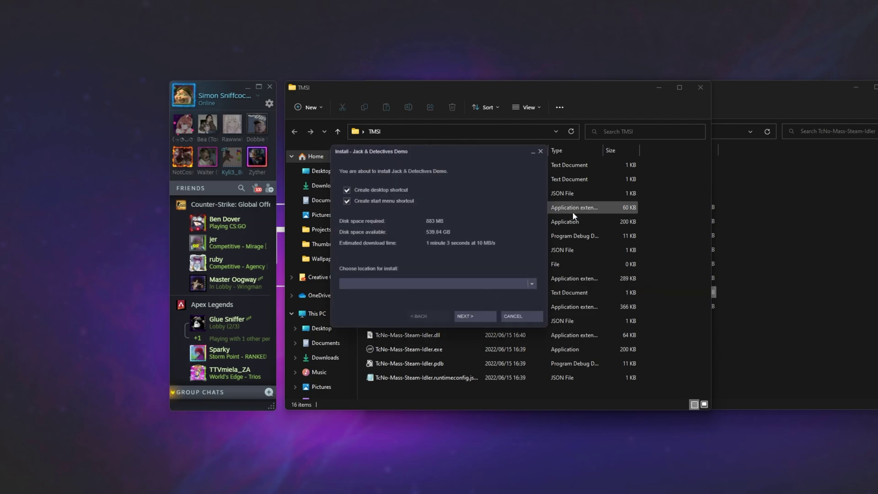
pyautogui.click(518, 314)
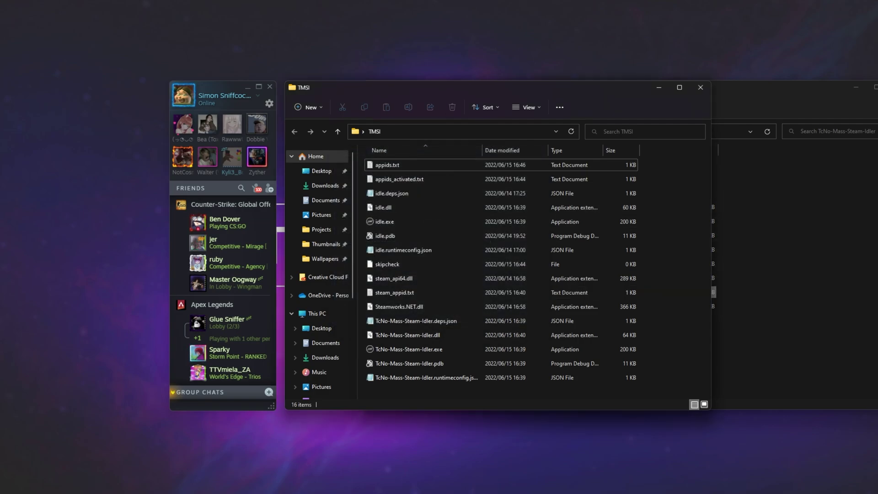
# Re-enter AppID 2052400 in the Run dialog's steam://install/ command and look through the A Crown of Sorcery and Steel store page
pyautogui.press('super+r')
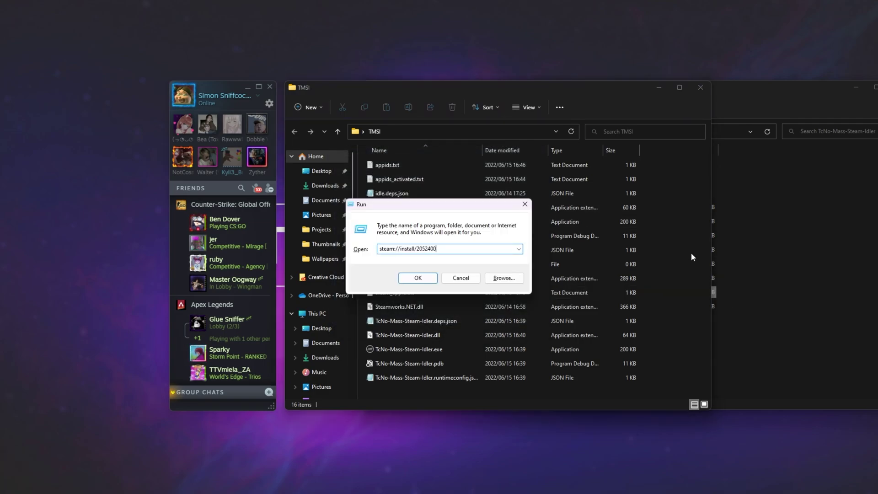
pyautogui.press('BackSpace')
pyautogui.press('BackSpace')
pyautogui.press('BackSpace')
pyautogui.press('BackSpace')
pyautogui.press('BackSpace')
pyautogui.press('BackSpace')
pyautogui.press('BackSpace')
pyautogui.write('2052400')
pyautogui.press('Return')
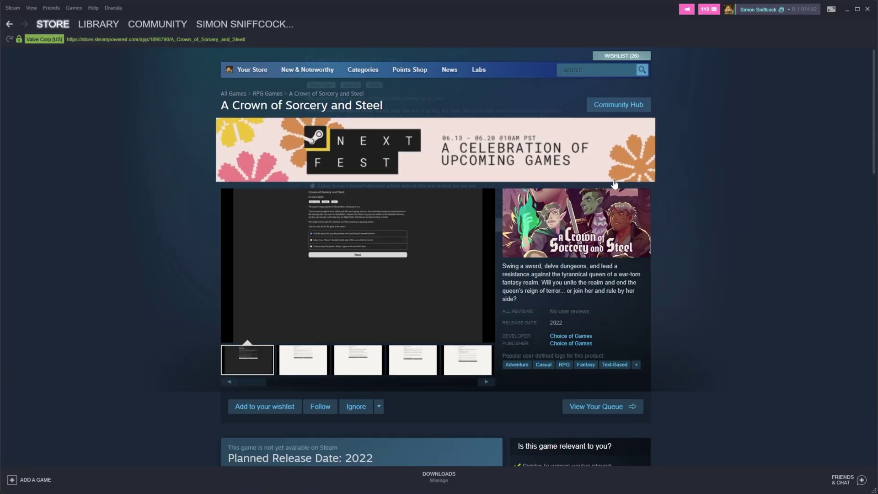
pyautogui.scroll(-7, 379, 201)
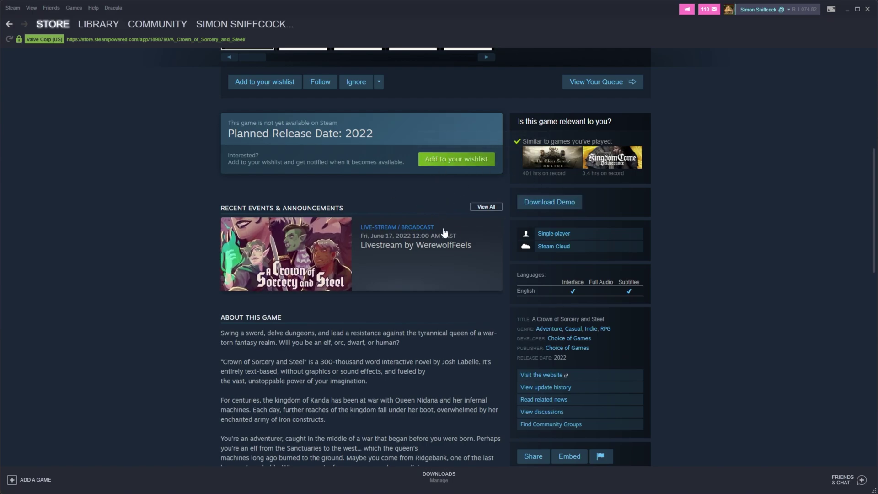
pyautogui.scroll(6, 451, 212)
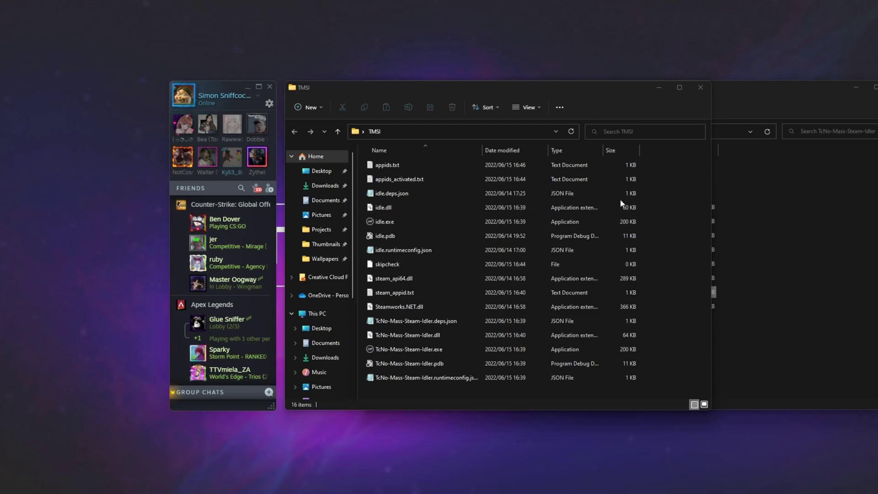
# Run TcNo-Mass-Steam-Idler.exe from the TMSI folder again and start idling each game for 3 seconds
pyautogui.click(613, 221)
pyautogui.doubleClick(447, 351)
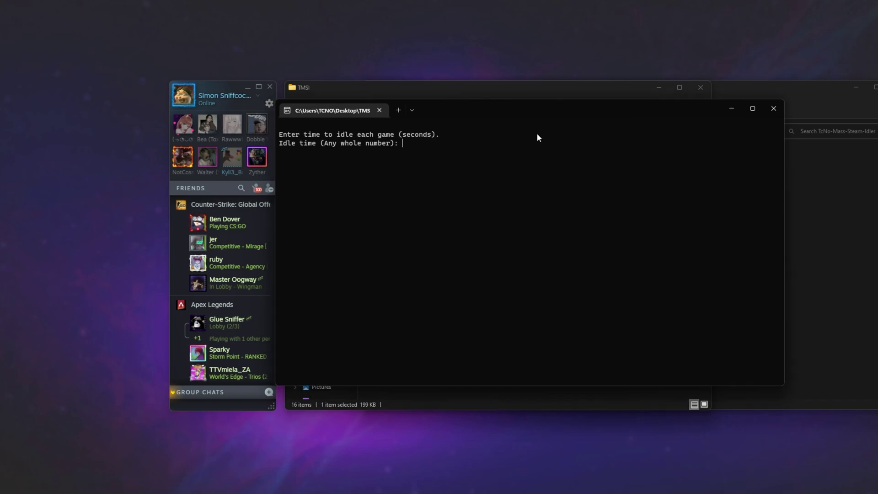
pyautogui.moveTo(355, 114); pyautogui.dragTo(442, 113)
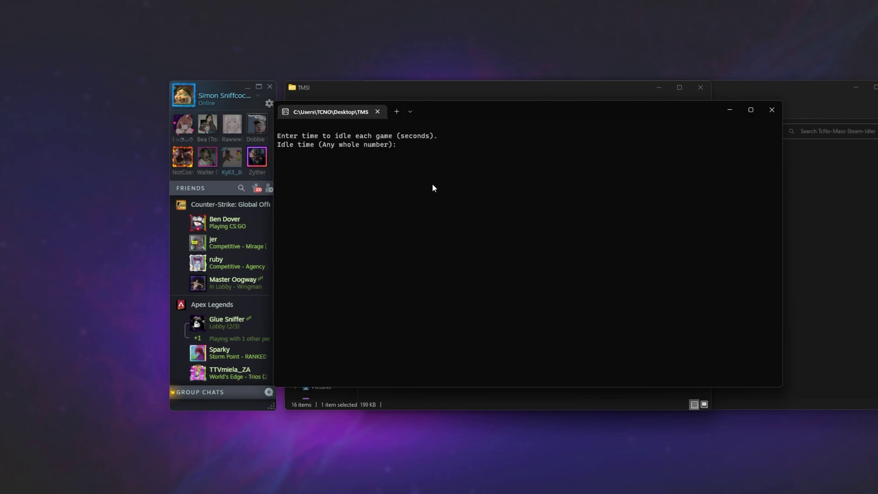
pyautogui.write('3')
pyautogui.press('Return')
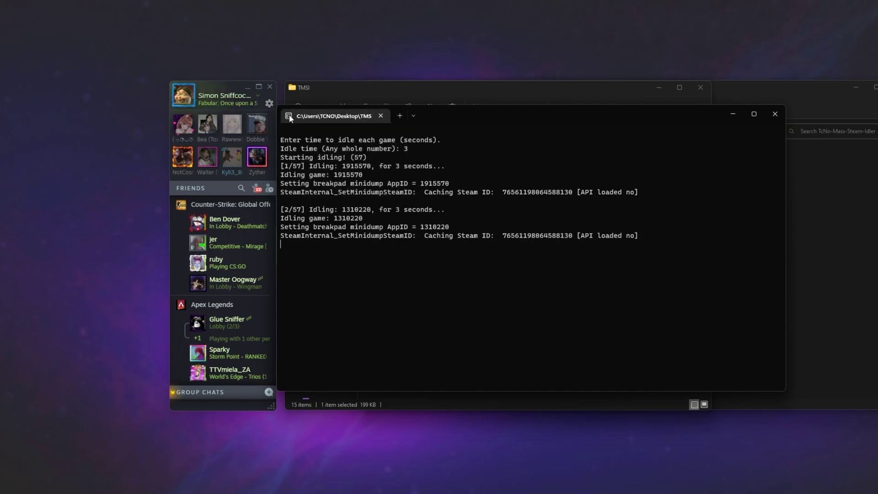
# Open the account's Steam profile with all its recently played games and move the idler console clear of it
pyautogui.click(258, 97)
pyautogui.click(291, 136)
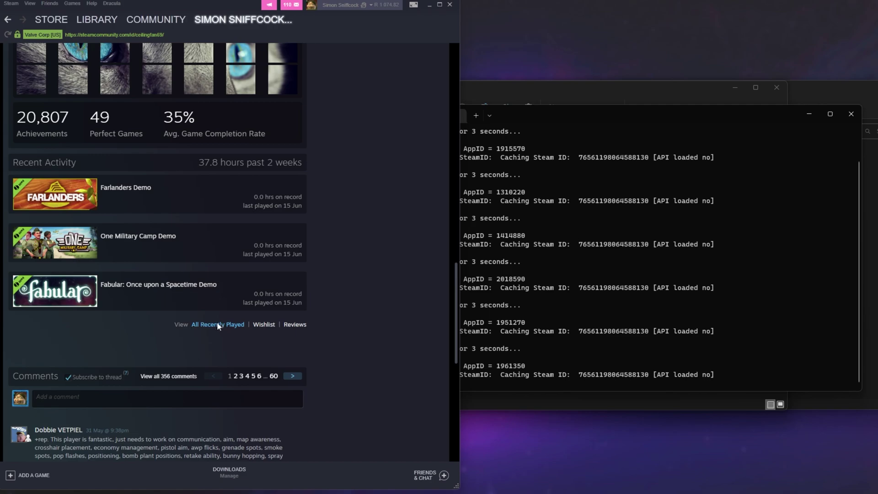
pyautogui.moveTo(530, 112); pyautogui.dragTo(619, 109)
# Reload the recently played games page several times and check which demos the idler has added
pyautogui.rightClick(312, 70)
pyautogui.click(337, 97)
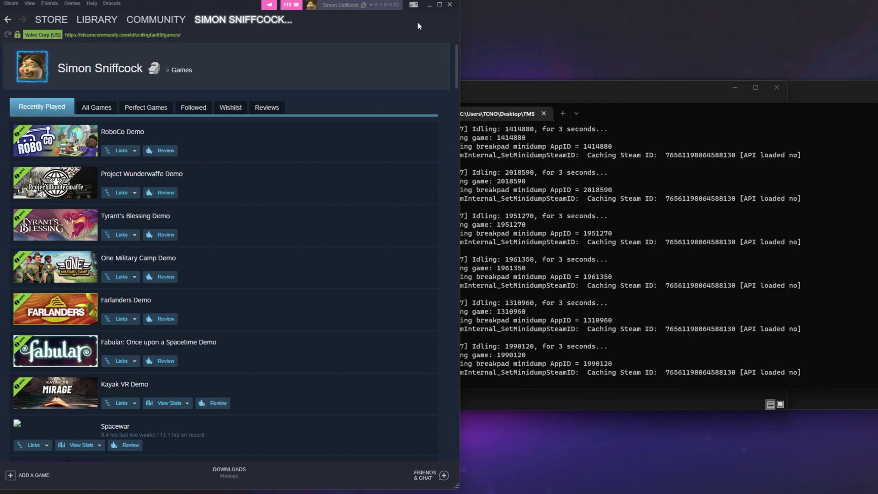
pyautogui.rightClick(348, 96)
pyautogui.click(377, 122)
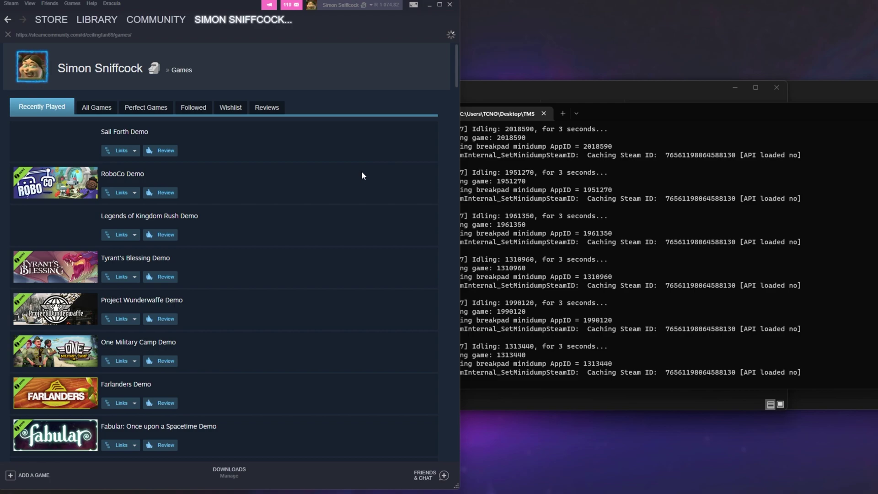
pyautogui.scroll(-6, 330, 167)
pyautogui.scroll(7, 316, 168)
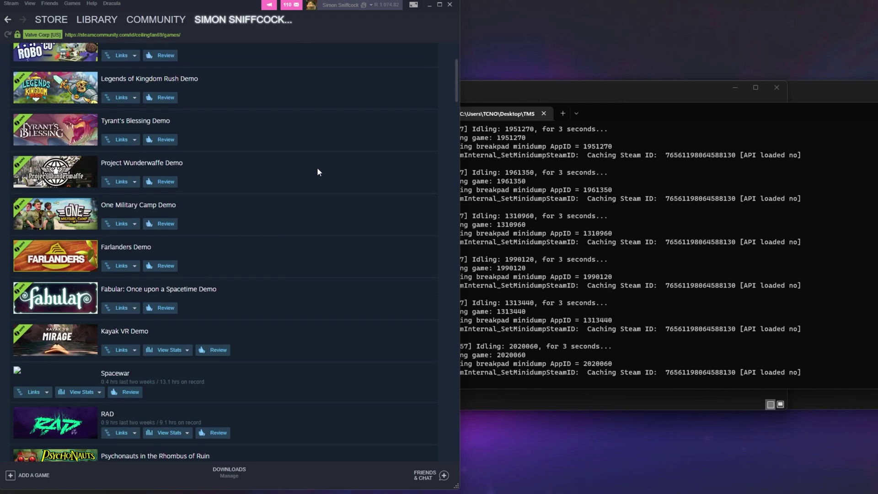
pyautogui.rightClick(339, 108)
pyautogui.click(369, 130)
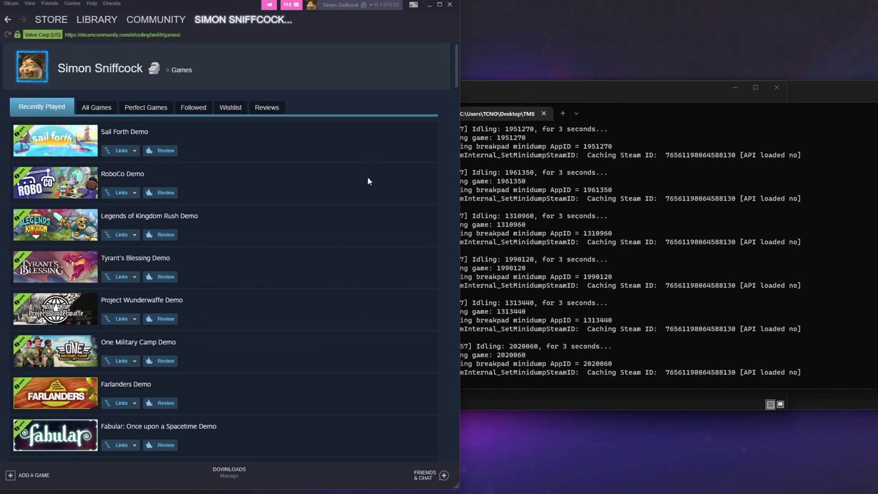
pyautogui.rightClick(357, 107)
pyautogui.click(388, 131)
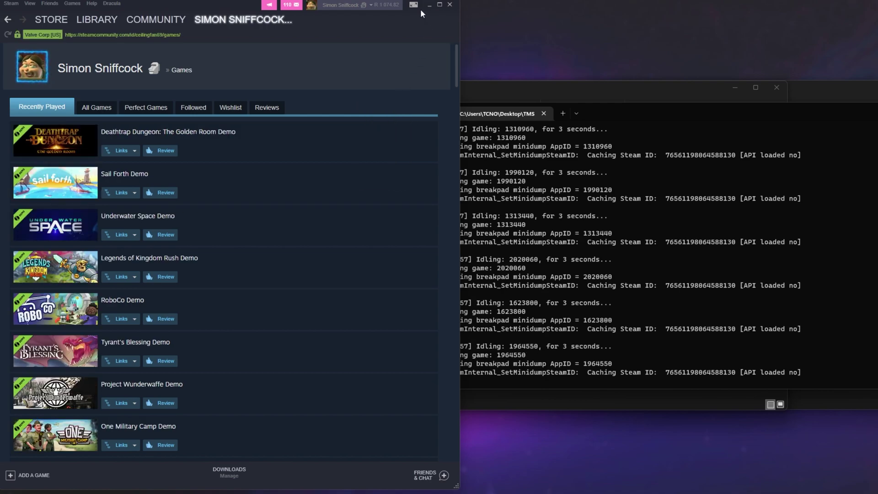
# Open the Steam Next Fest sale page from the store page's banner and find the badge level in the Next Fest 2022 Badge section
pyautogui.click(75, 26)
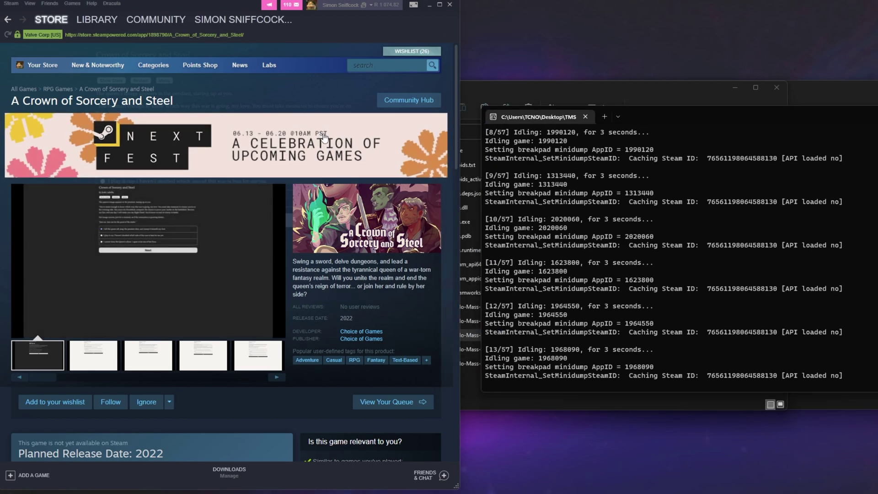
pyautogui.click(323, 137)
pyautogui.scroll(-5, 259, 141)
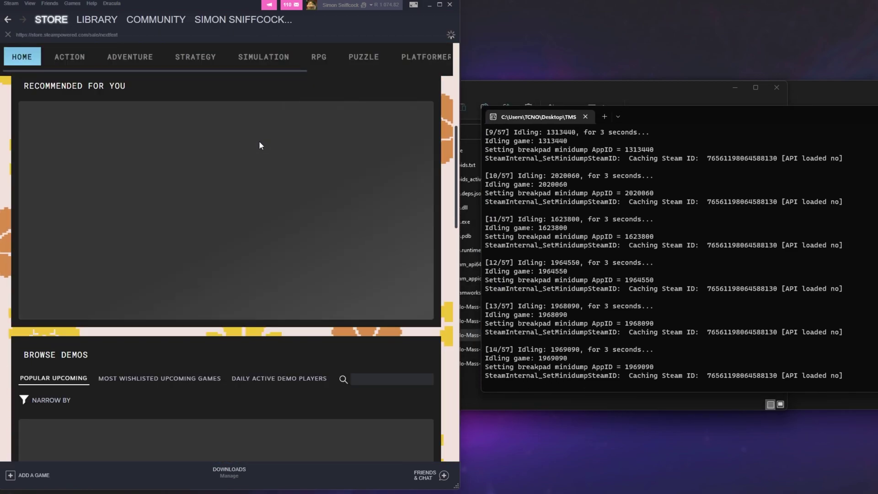
pyautogui.scroll(-5, 199, 276)
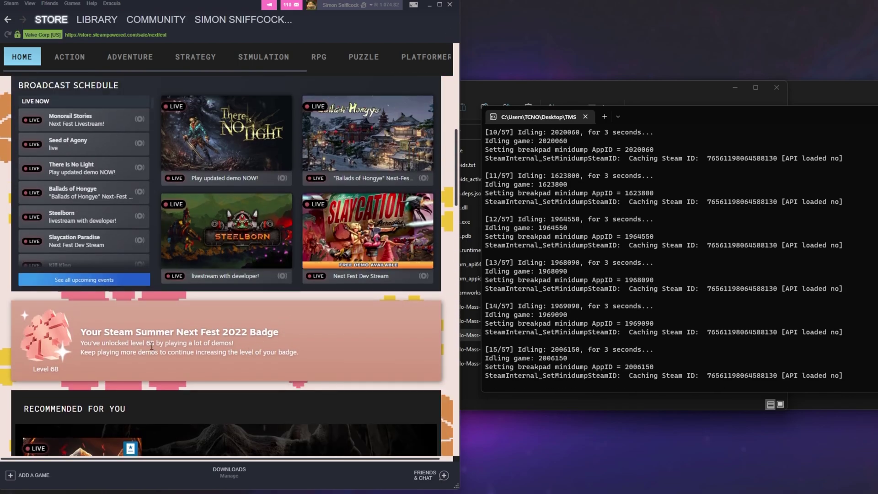
pyautogui.doubleClick(152, 343)
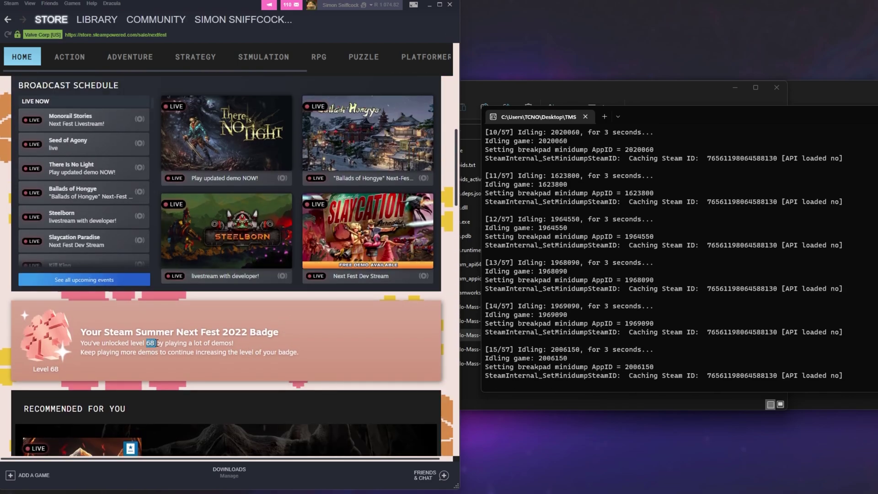
# Reload the Next Fest page to check the updated badge level, and close the broadcast popup
pyautogui.rightClick(209, 334)
pyautogui.click(250, 357)
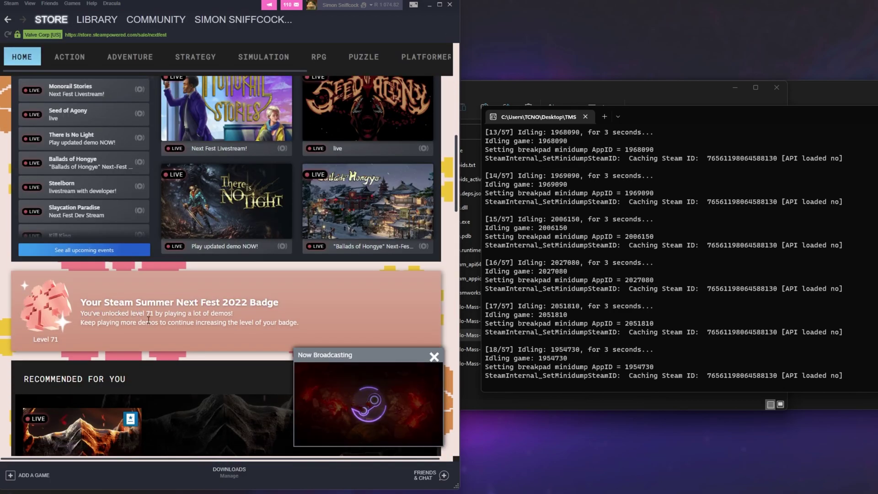
pyautogui.moveTo(146, 313); pyautogui.dragTo(163, 314)
pyautogui.click(434, 357)
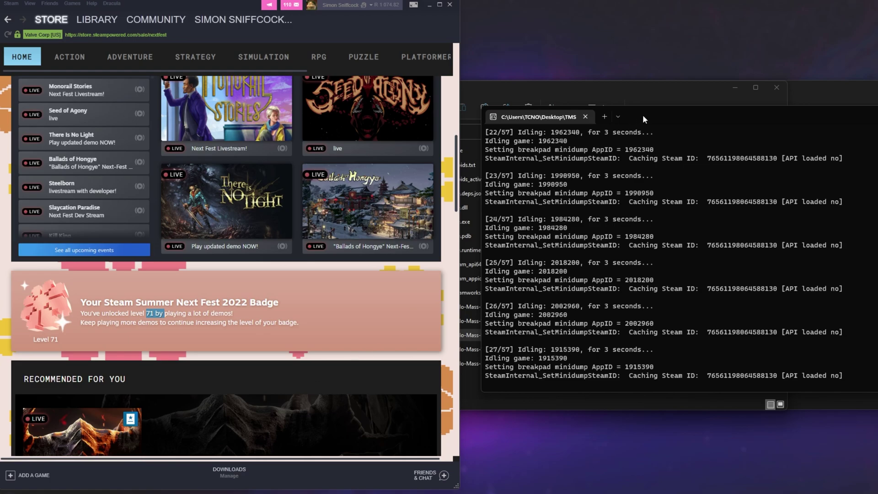
# Open appids.txt from the TMSI folder, examine its full list of AppIDs, close it and return to the idler console
pyautogui.click(641, 90)
pyautogui.doubleClick(517, 165)
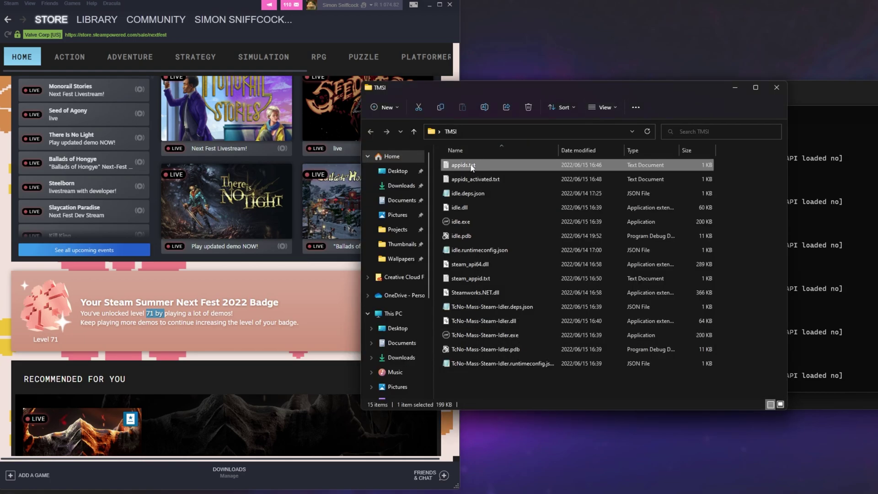
pyautogui.hotkey('ctrl', 'a')
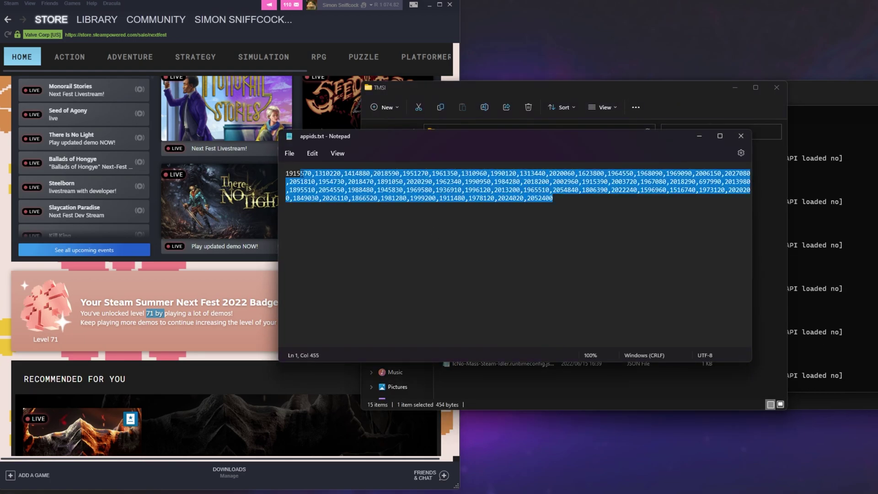
pyautogui.click(741, 135)
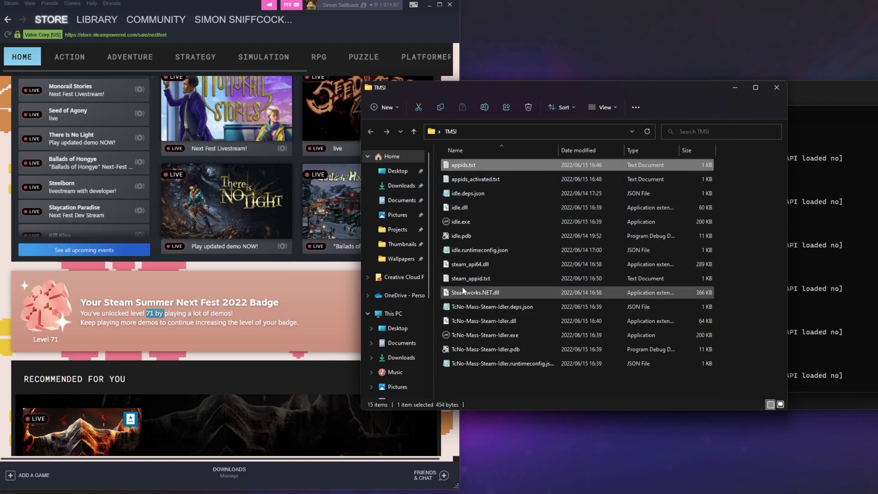
pyautogui.click(795, 232)
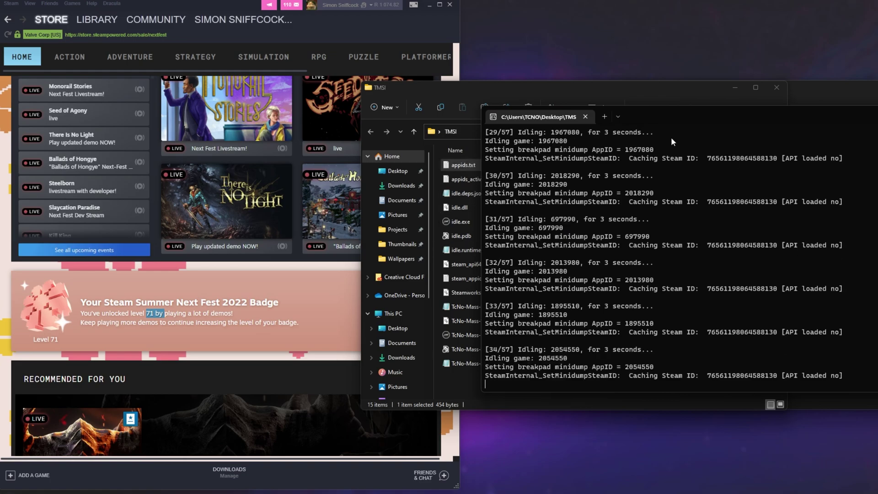
# Open appids_activated.txt from the TMSI folder, examine its whole AppID list, close it and return to the idler console
pyautogui.doubleClick(452, 180)
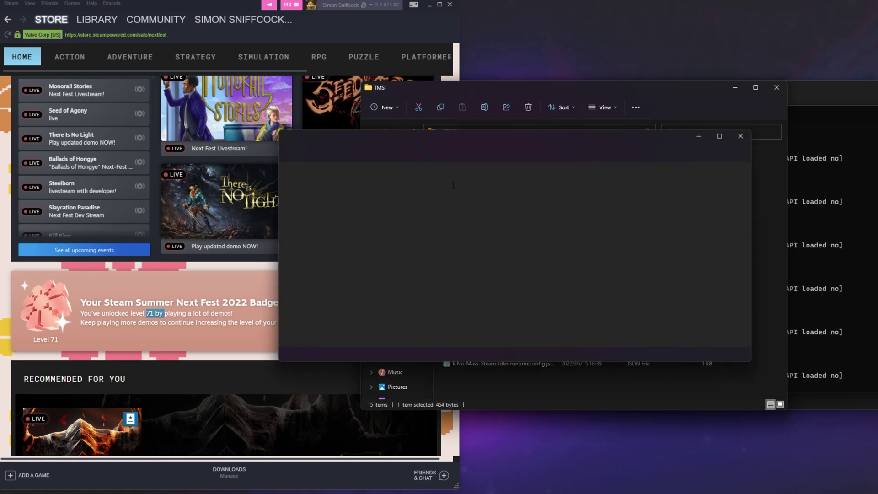
pyautogui.click(645, 260)
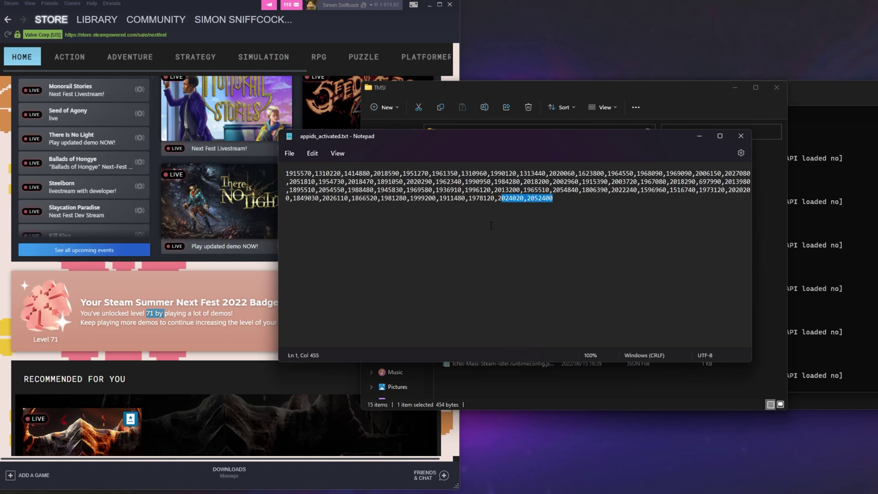
pyautogui.hotkey('ctrl', 'a')
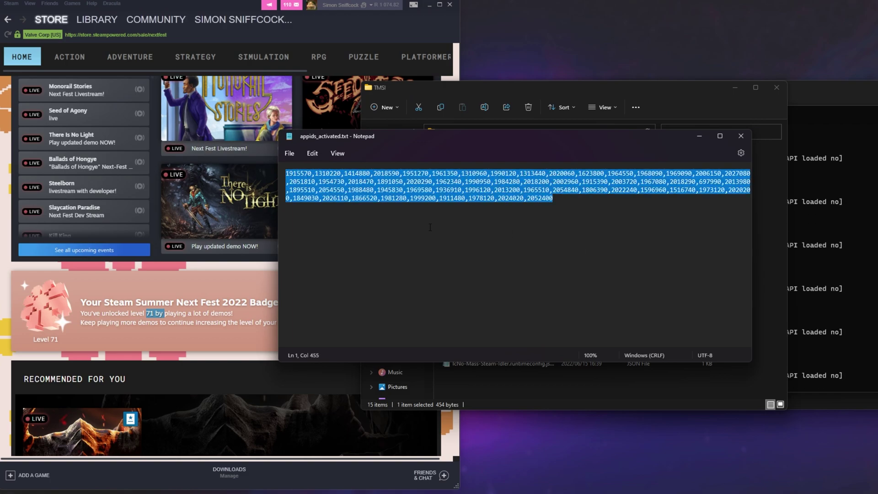
pyautogui.click(741, 136)
pyautogui.click(807, 117)
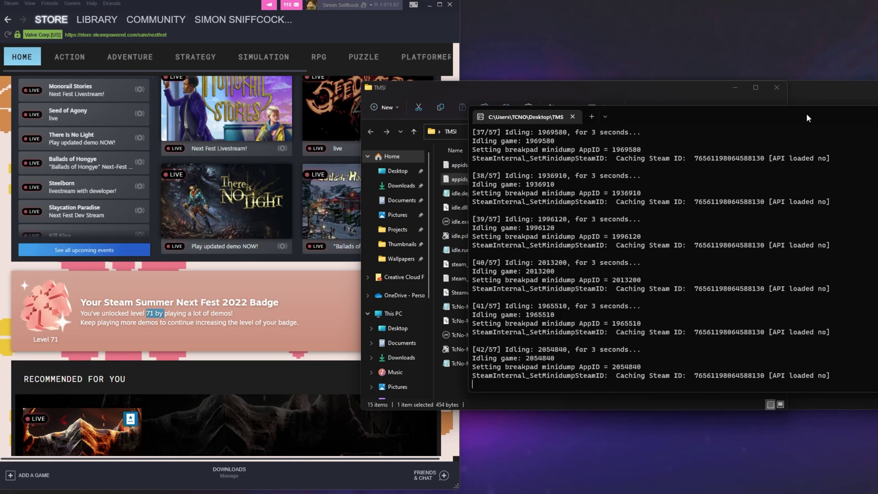
# Reload the Steam Next Fest page while the idler runs, check the badge level and dismiss the broadcast popup
pyautogui.click(381, 18)
pyautogui.moveTo(411, 161)
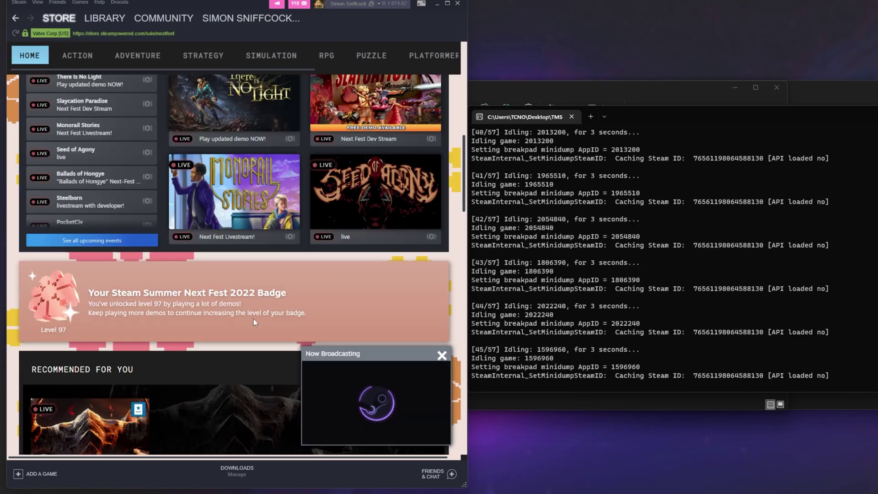
pyautogui.moveTo(274, 313); pyautogui.dragTo(105, 293)
pyautogui.click(442, 355)
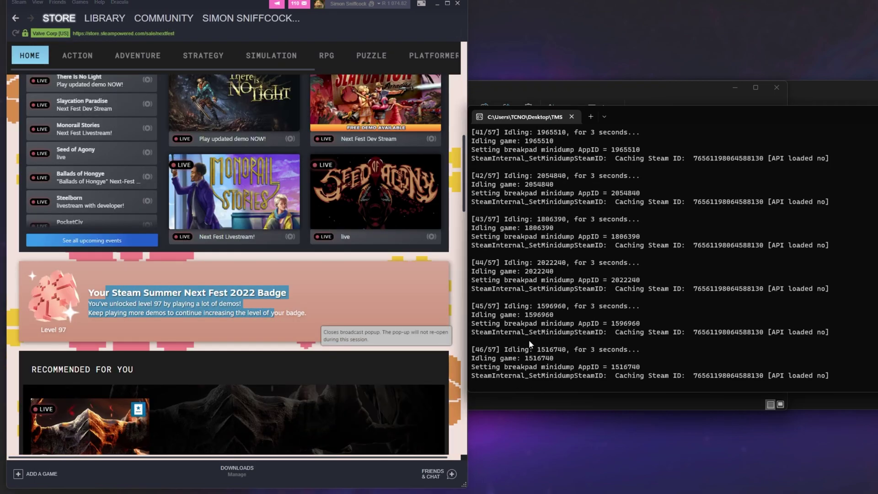
pyautogui.click(364, 298)
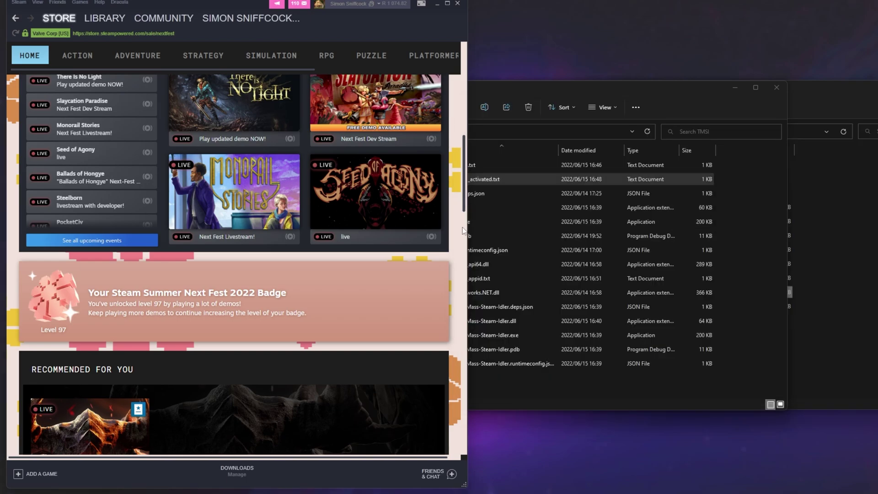
# Reload the Next Fest page once idling has ended and check the level in the Summer Next Fest 2022 Badge section
pyautogui.rightClick(484, 277)
pyautogui.press('Escape')
pyautogui.scroll(-10, 367, 348)
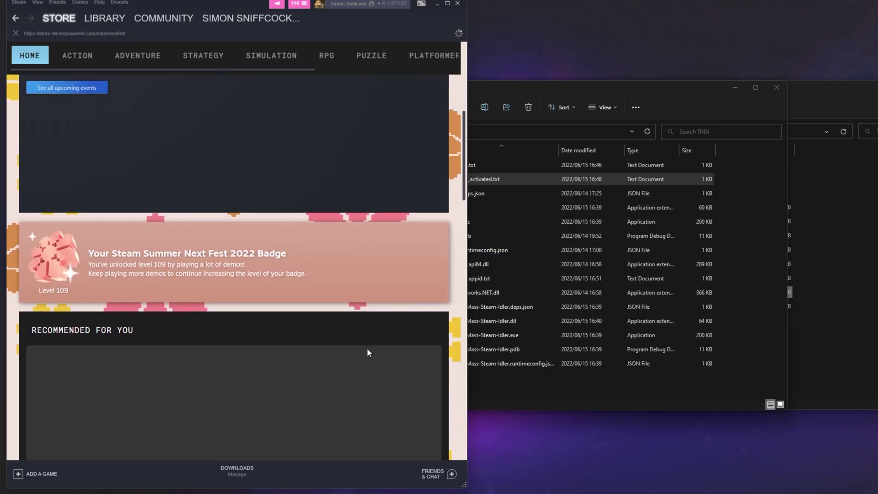
pyautogui.press('F5')
pyautogui.scroll(-8, 320, 341)
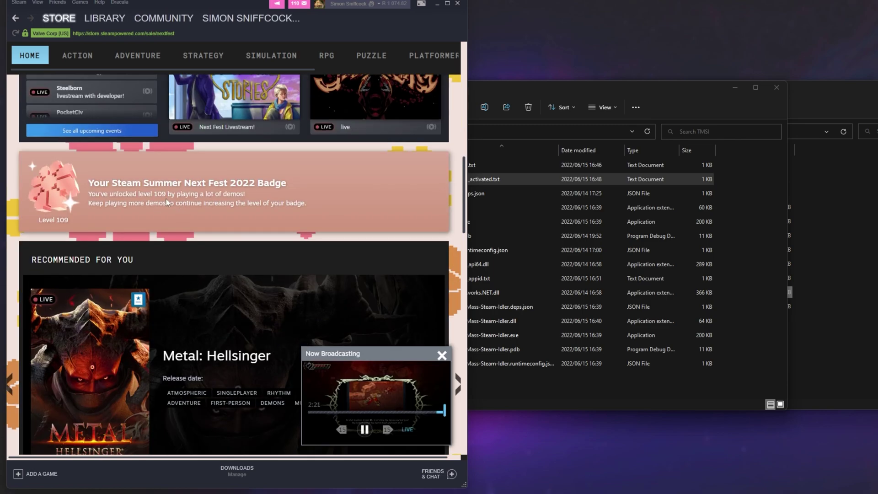
pyautogui.moveTo(166, 199); pyautogui.dragTo(168, 194)
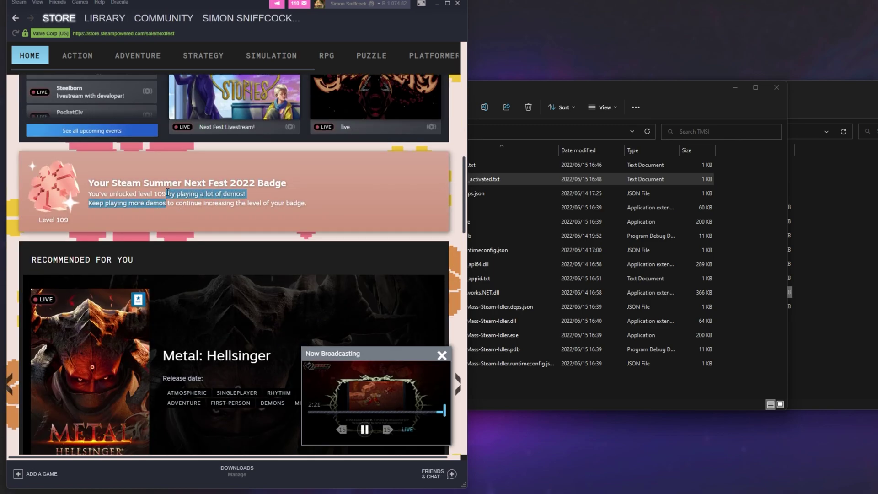
# Open the account's Badges page in Steam and sort it by Completed to find the 2022 Steam Next Fest June Edition badge
pyautogui.click(533, 164)
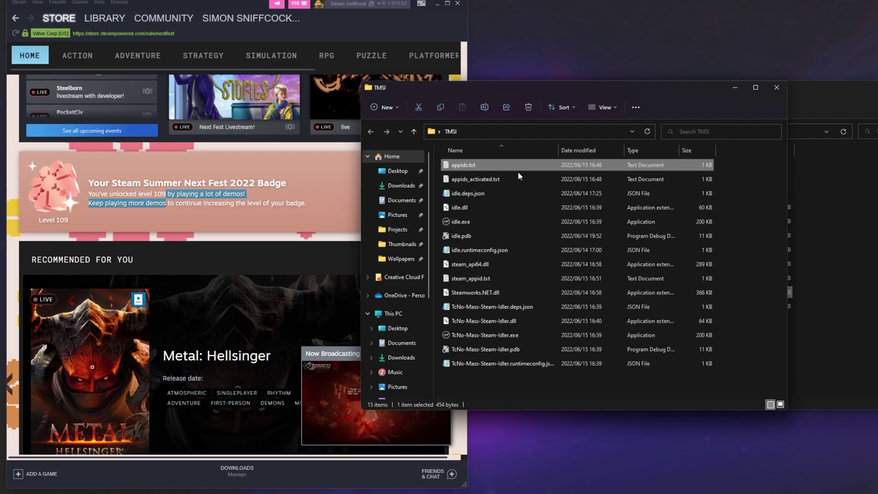
pyautogui.click(245, 215)
pyautogui.moveTo(215, 6); pyautogui.dragTo(451, 5)
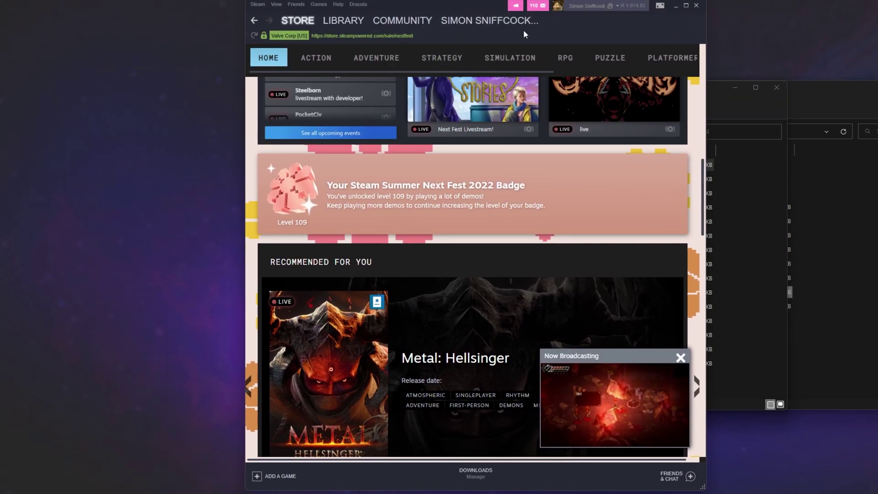
pyautogui.moveTo(528, 20)
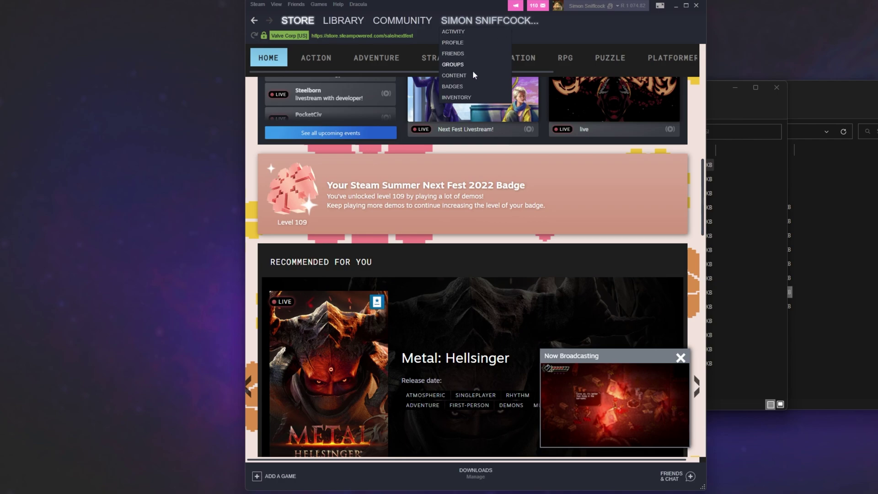
pyautogui.click(468, 86)
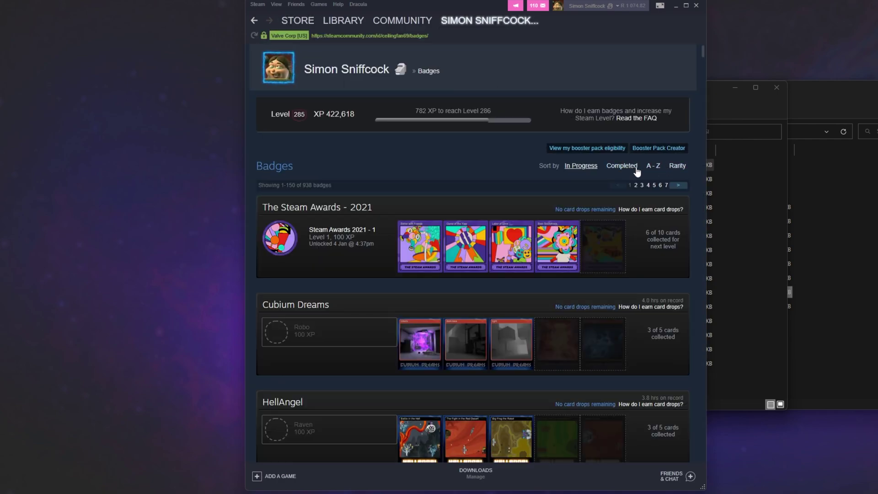
pyautogui.click(625, 167)
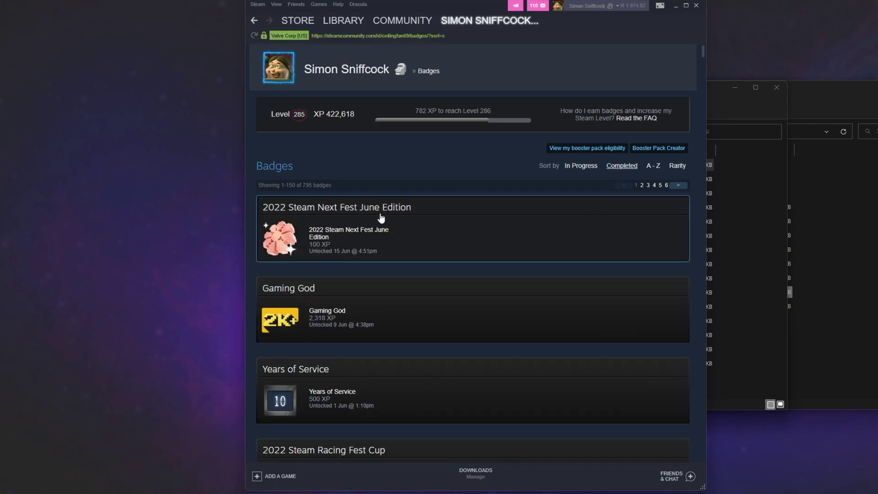
# Move the Steam window down from the screen's upper edge and minimize it
pyautogui.moveTo(564, 1); pyautogui.dragTo(564, 237)
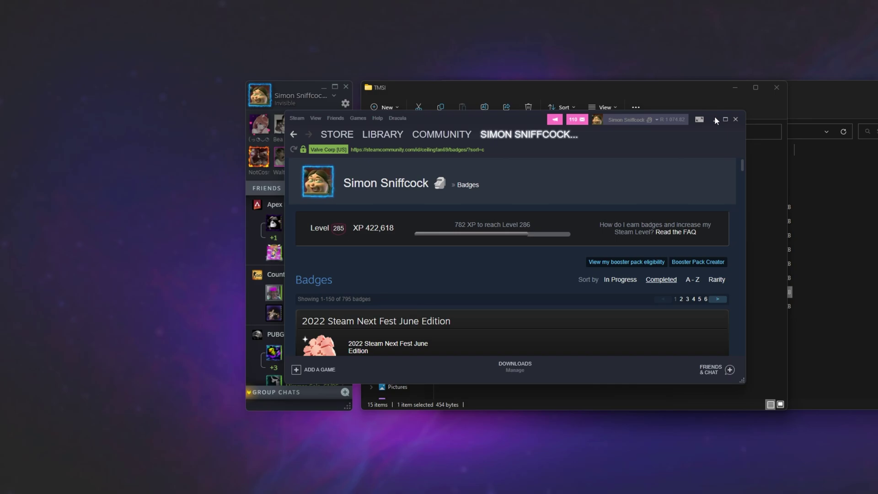
pyautogui.click(715, 116)
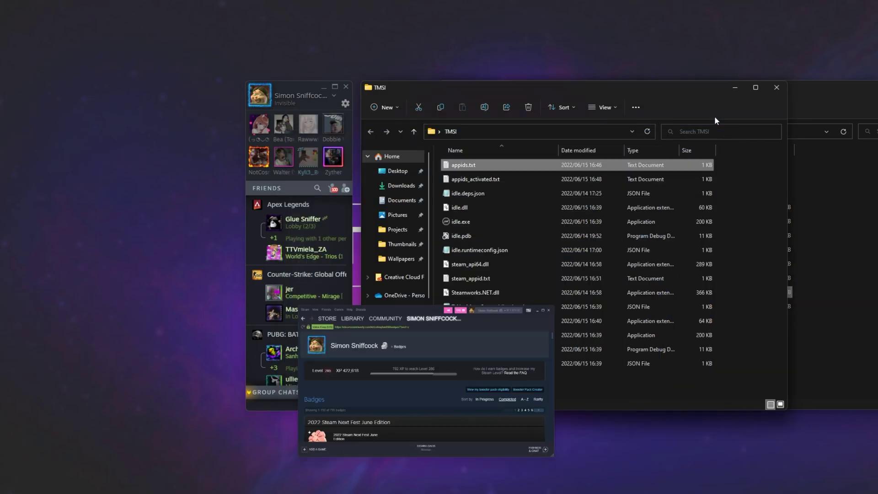
# Set the Steam Friends status to Online, then close the friends list and move the TMSI folder window aside
pyautogui.click(334, 96)
pyautogui.click(351, 104)
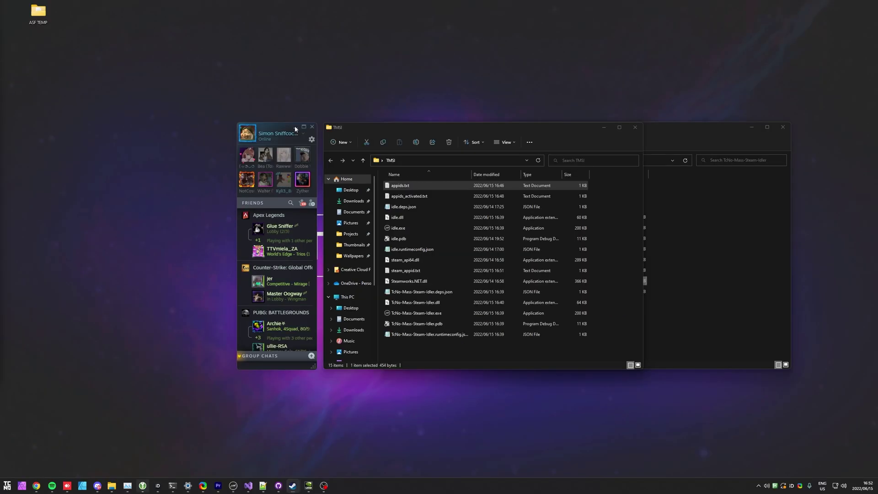
pyautogui.click(345, 86)
pyautogui.moveTo(503, 128); pyautogui.dragTo(459, 129)
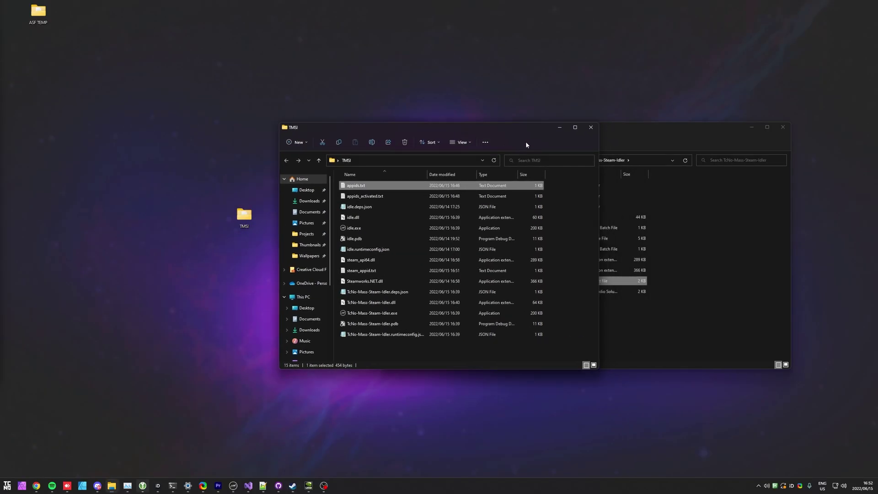